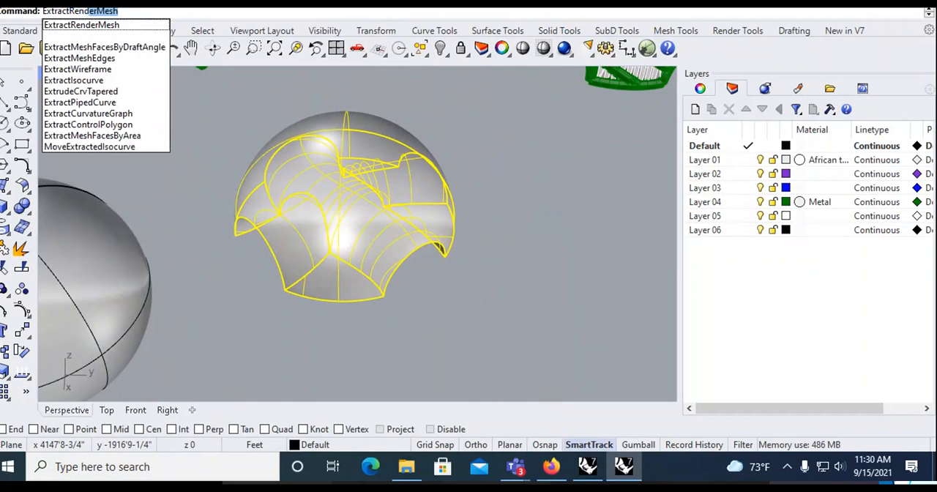
# - Extract the render mesh from the selected dome polysurface and move the polysurface aside
pyautogui.press('Down')
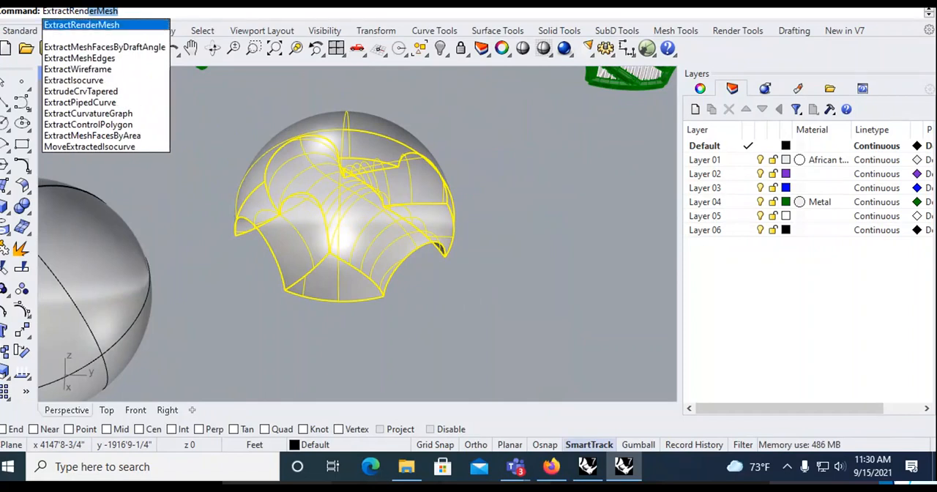
pyautogui.press('Return')
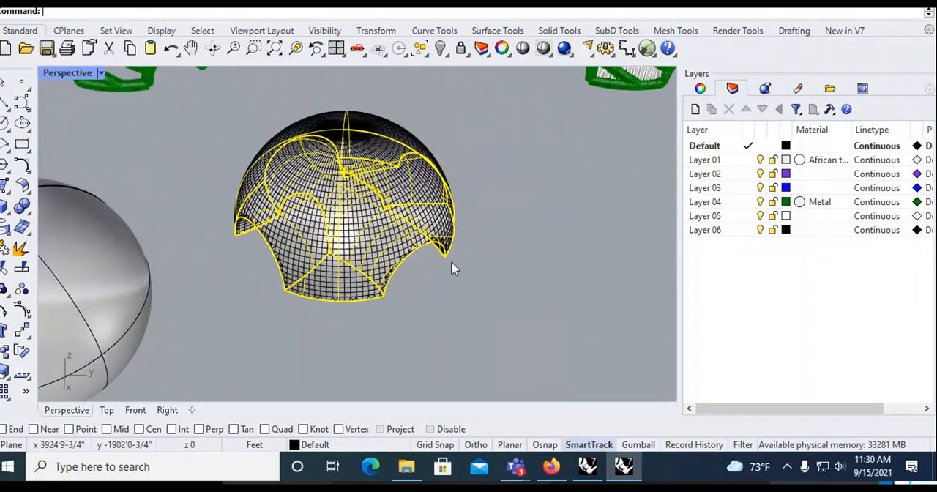
pyautogui.moveTo(350, 238); pyautogui.dragTo(649, 305)
pyautogui.click(430, 370)
pyautogui.moveTo(379, 314)
pyautogui.mouseDown(button='right')
pyautogui.moveTo(479, 260)
pyautogui.moveTo(382, 302)
pyautogui.mouseUp(button='right')
pyautogui.scroll(2, 382, 302)
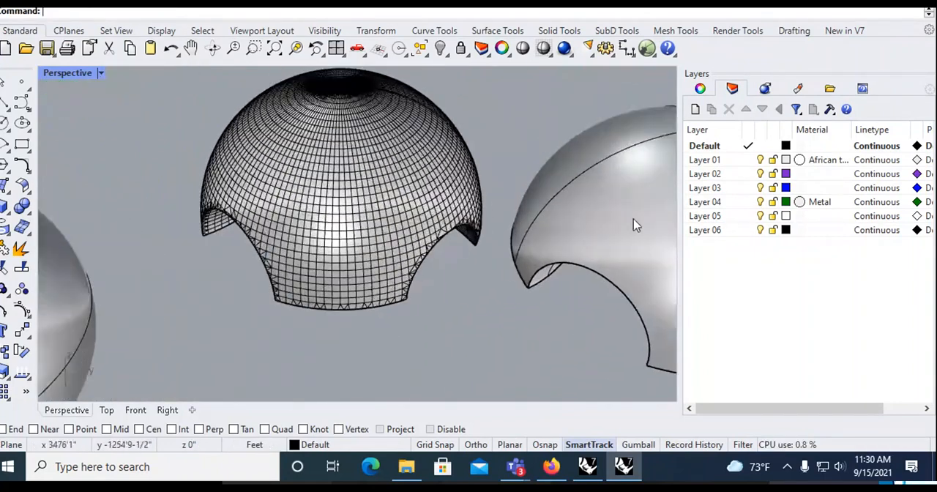
# - Mesh the dome polysurface with the polygon density slider set slightly toward fewer polygons
pyautogui.click(599, 242)
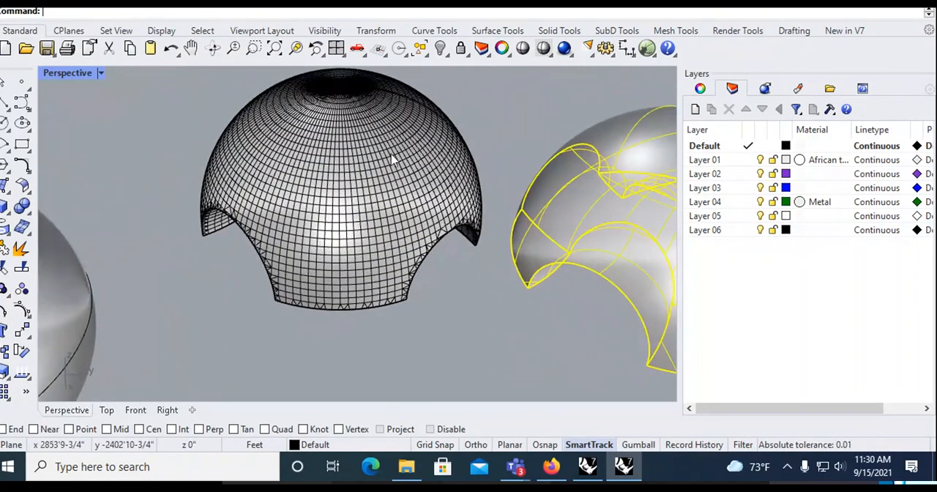
pyautogui.keyDown('shift'); pyautogui.moveTo(451, 262); pyautogui.dragTo(261, 205, button='right'); pyautogui.keyUp('shift')
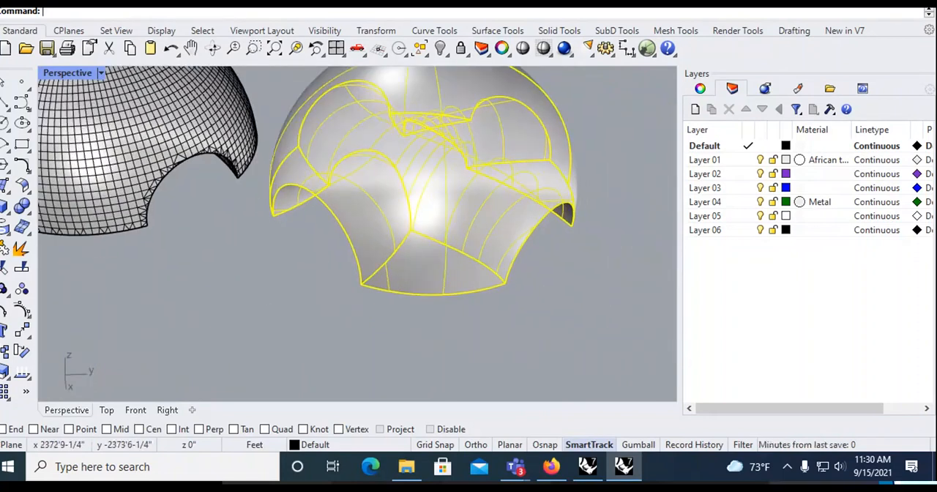
pyautogui.click(213, 2)
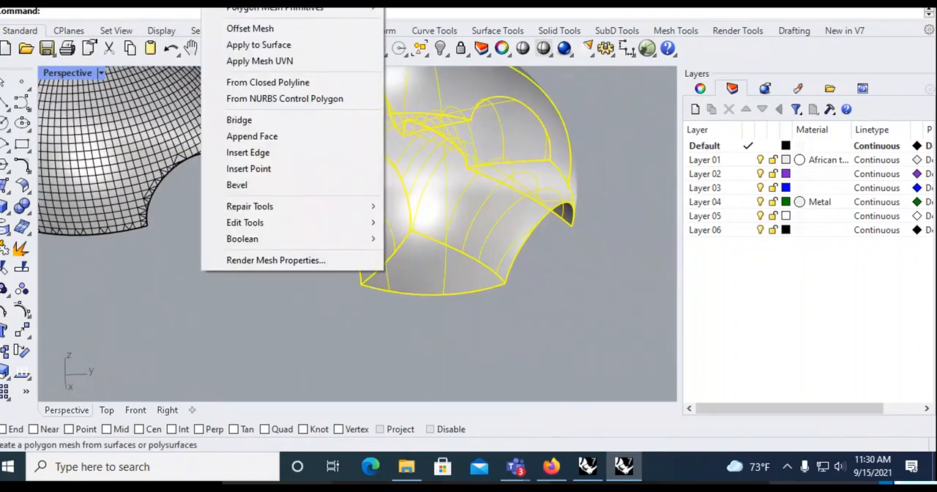
pyautogui.click(260, 2)
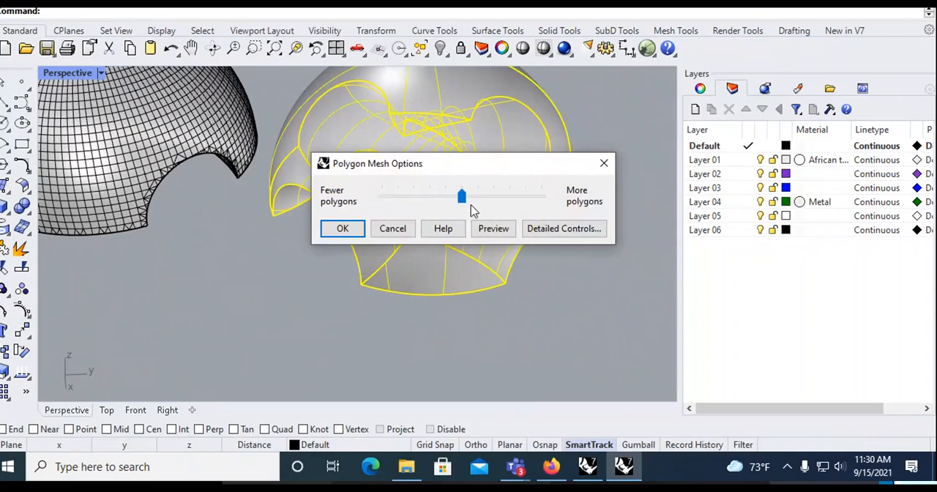
pyautogui.moveTo(508, 204); pyautogui.dragTo(459, 199)
pyautogui.click(342, 229)
# - Quad Remesh the dense extracted render mesh with a target quad count of 500
pyautogui.moveTo(418, 209); pyautogui.dragTo(559, 265)
pyautogui.scroll(-4, 263, 344)
pyautogui.click(373, 339)
pyautogui.moveTo(373, 340); pyautogui.dragTo(407, 247, button='right')
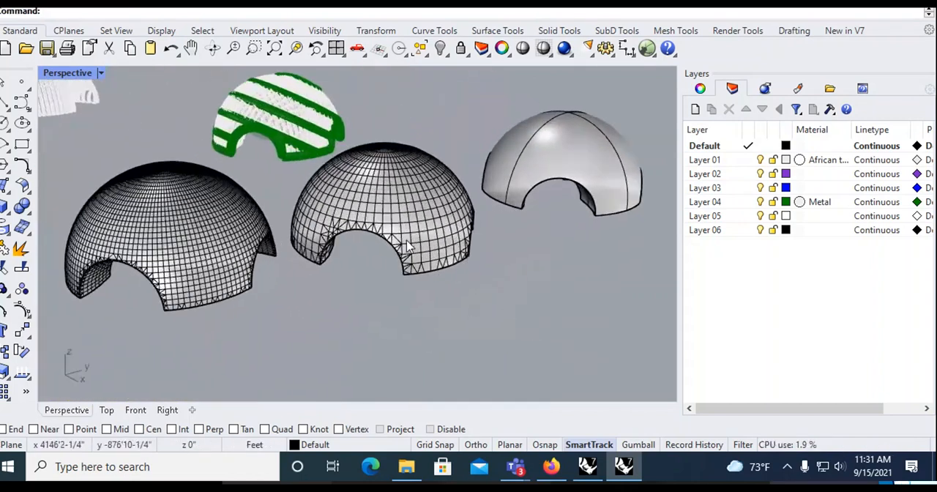
pyautogui.moveTo(341, 304); pyautogui.dragTo(385, 282, button='right')
pyautogui.scroll(2, 277, 269)
pyautogui.moveTo(449, 305); pyautogui.dragTo(330, 249, button='right')
pyautogui.click(324, 247)
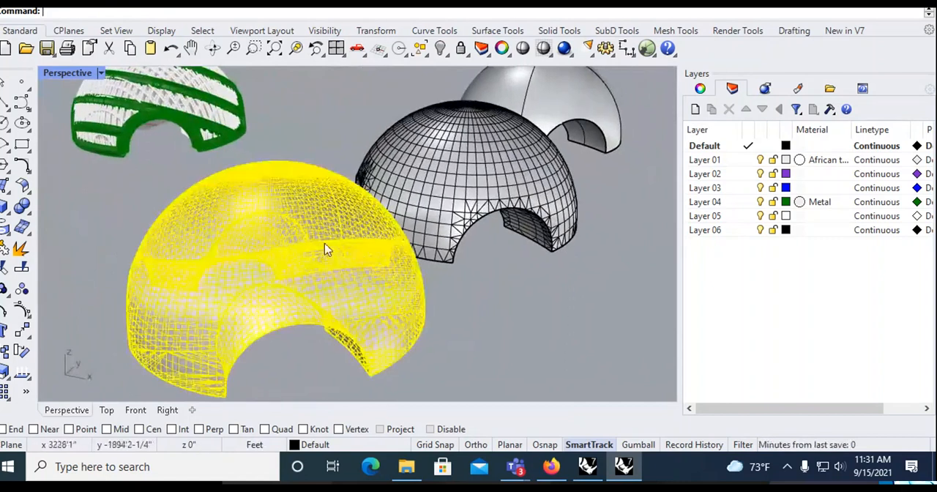
pyautogui.write('Q')
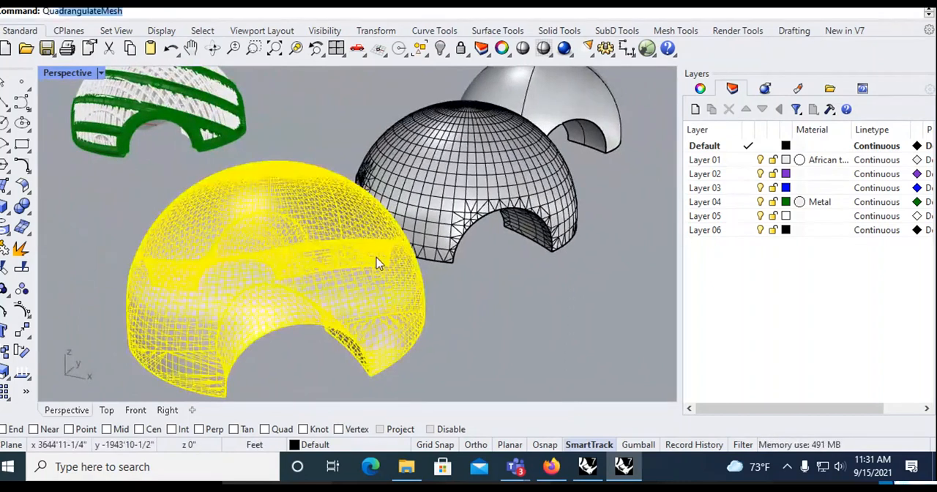
pyautogui.write('uad')
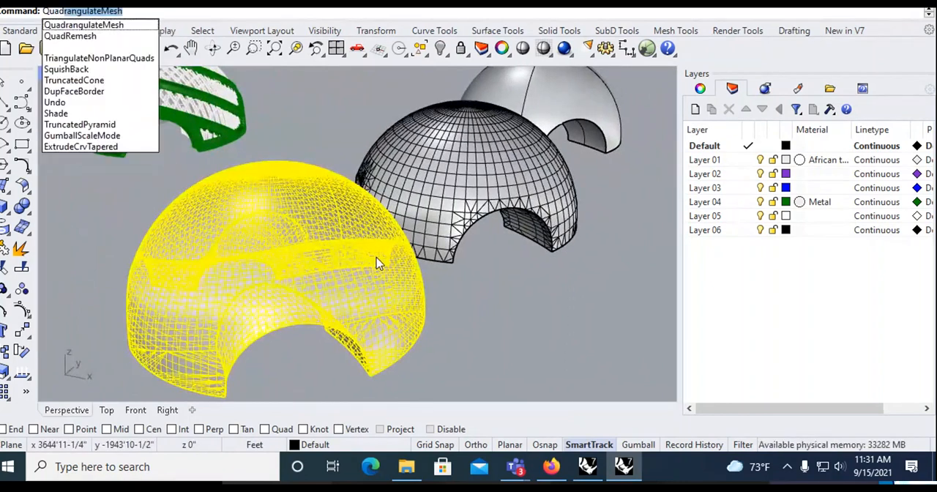
pyautogui.write('Remesh')
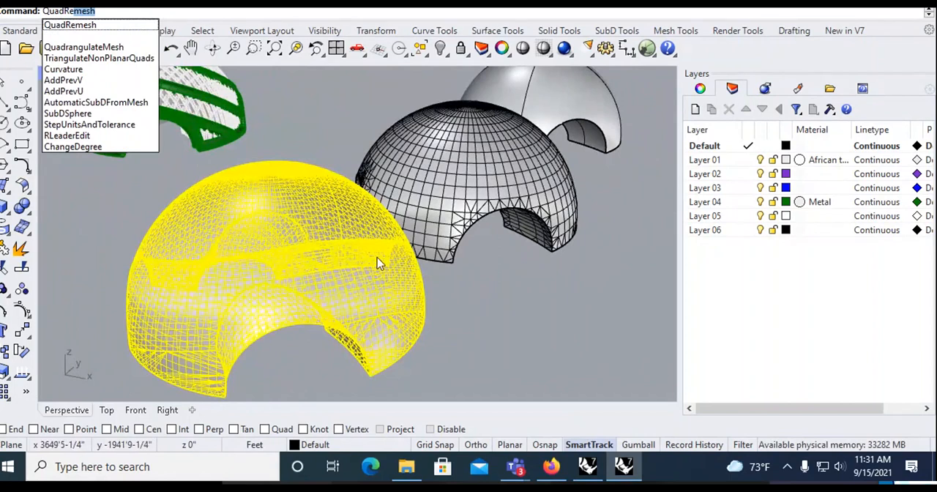
pyautogui.click(79, 28)
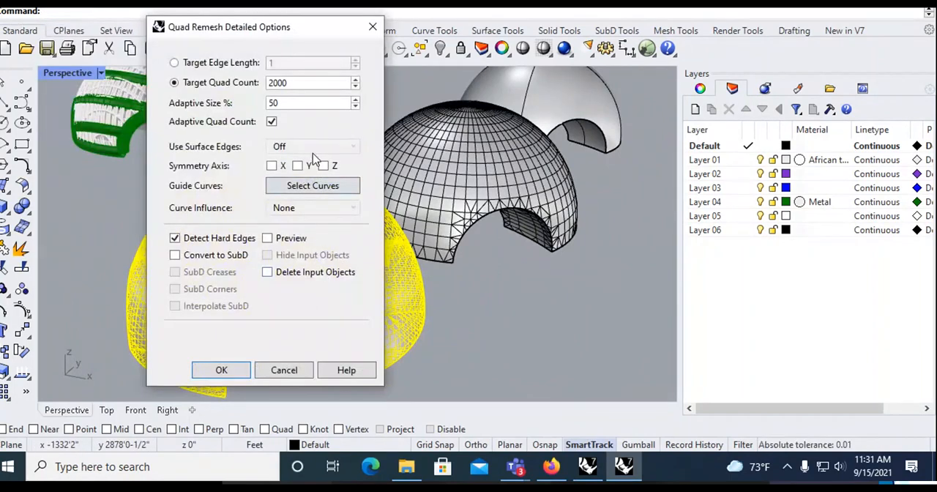
pyautogui.moveTo(316, 86); pyautogui.dragTo(162, 60)
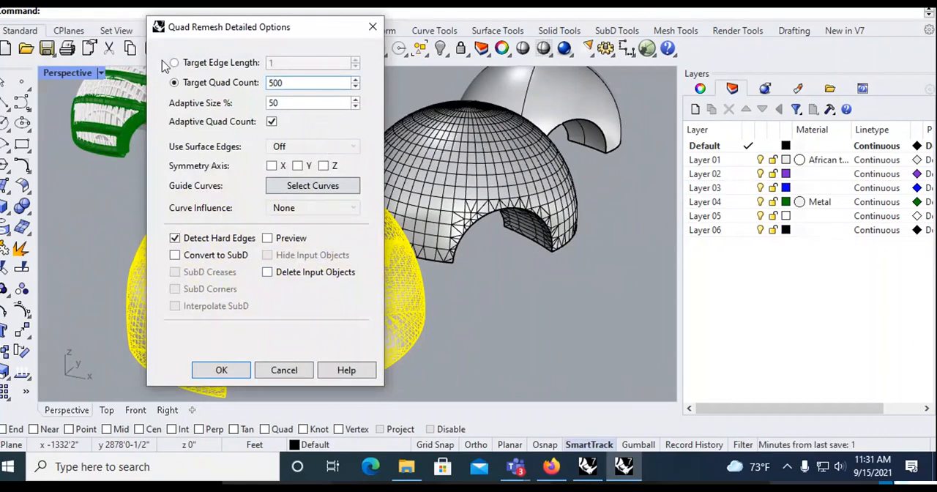
pyautogui.click(223, 369)
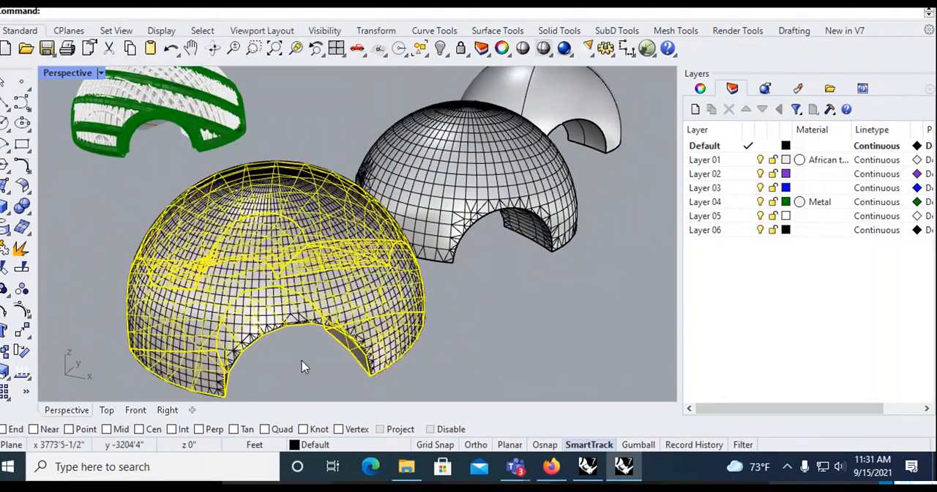
# - Move the dense render mesh away from the new quad-remeshed dome
pyautogui.moveTo(268, 287); pyautogui.dragTo(648, 353)
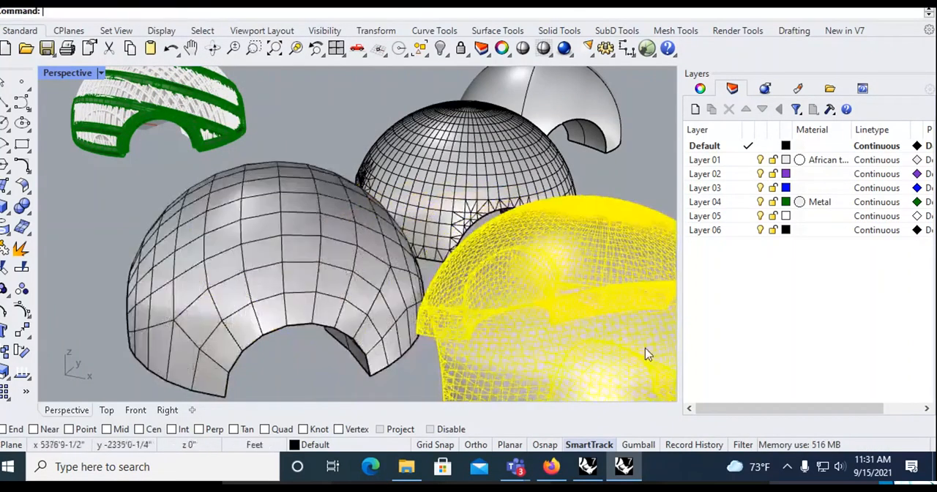
pyautogui.click(284, 354)
pyautogui.moveTo(283, 349); pyautogui.dragTo(344, 307, button='right')
pyautogui.click(346, 302)
pyautogui.moveTo(372, 277); pyautogui.dragTo(211, 283)
pyautogui.click(466, 336)
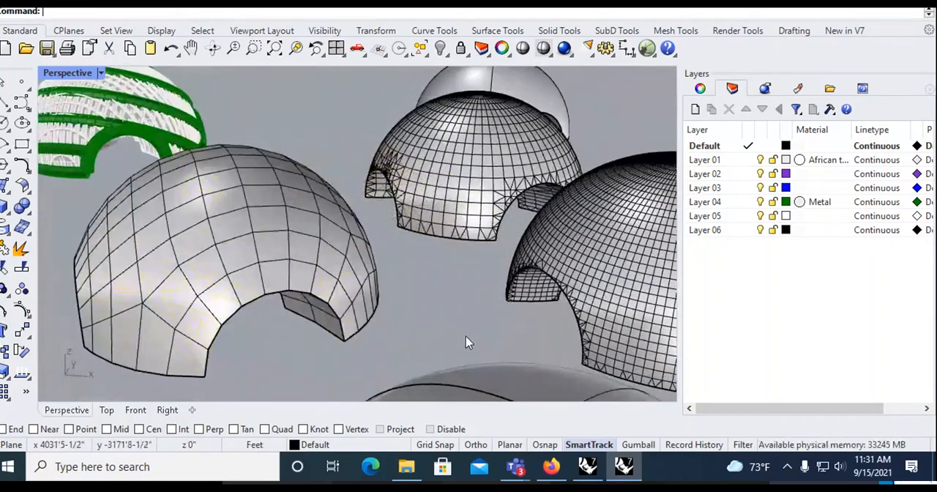
# - Examine the quad-remeshed dome and the triangulated edges of the other meshes up close
pyautogui.moveTo(376, 309); pyautogui.dragTo(404, 293, button='right')
pyautogui.scroll(3, 398, 299)
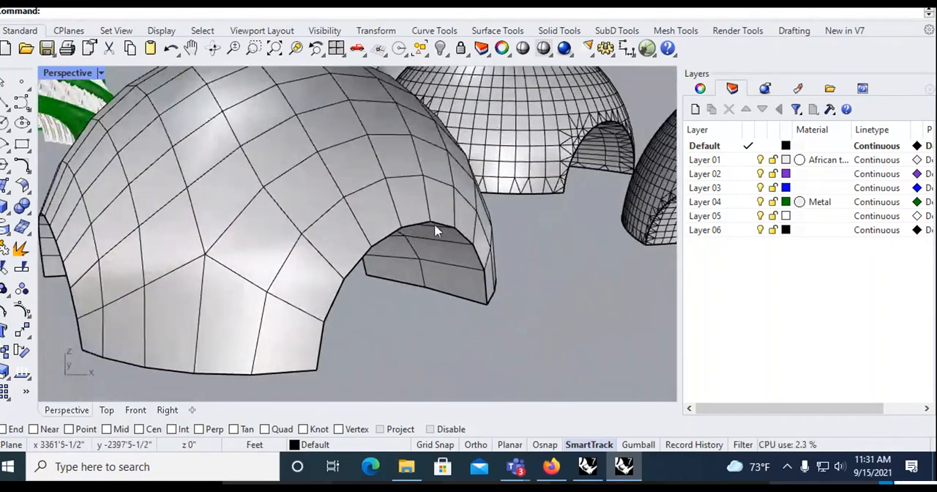
pyautogui.scroll(-3, 400, 316)
pyautogui.moveTo(396, 312); pyautogui.dragTo(396, 336, button='right')
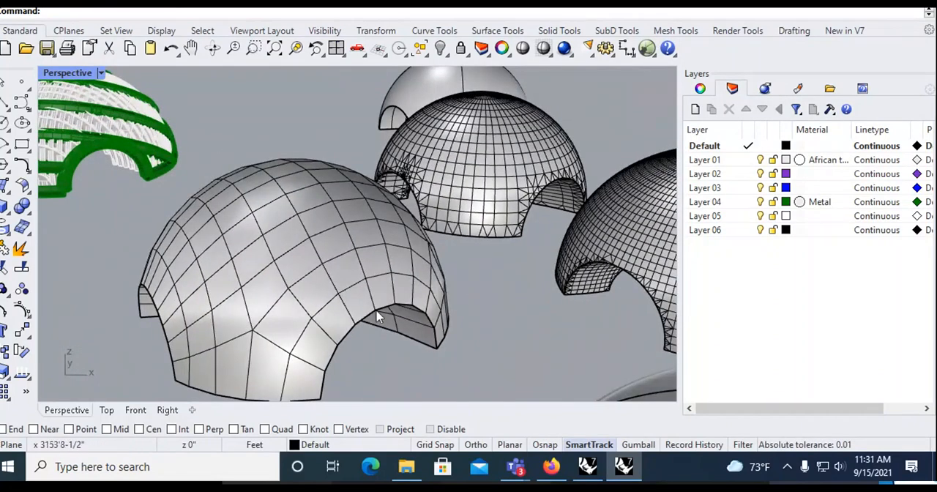
pyautogui.moveTo(350, 315); pyautogui.dragTo(338, 303, button='right')
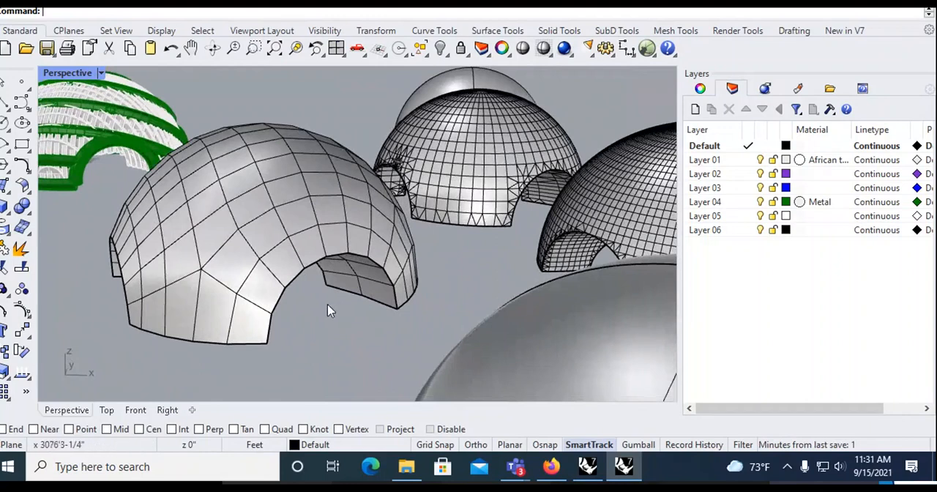
pyautogui.moveTo(420, 301); pyautogui.dragTo(319, 307, button='right')
pyautogui.moveTo(531, 206); pyautogui.dragTo(500, 289, button='right')
pyautogui.scroll(4, 521, 260)
pyautogui.scroll(3, 500, 289)
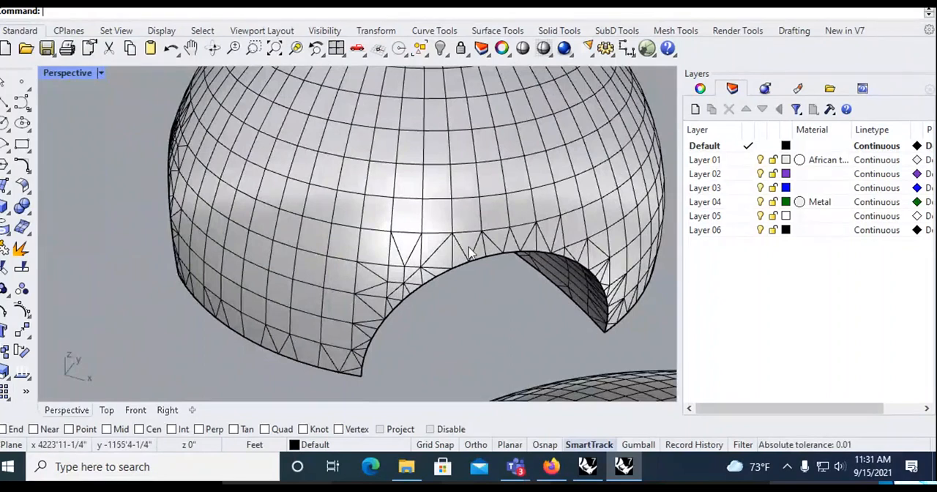
pyautogui.scroll(2, 473, 271)
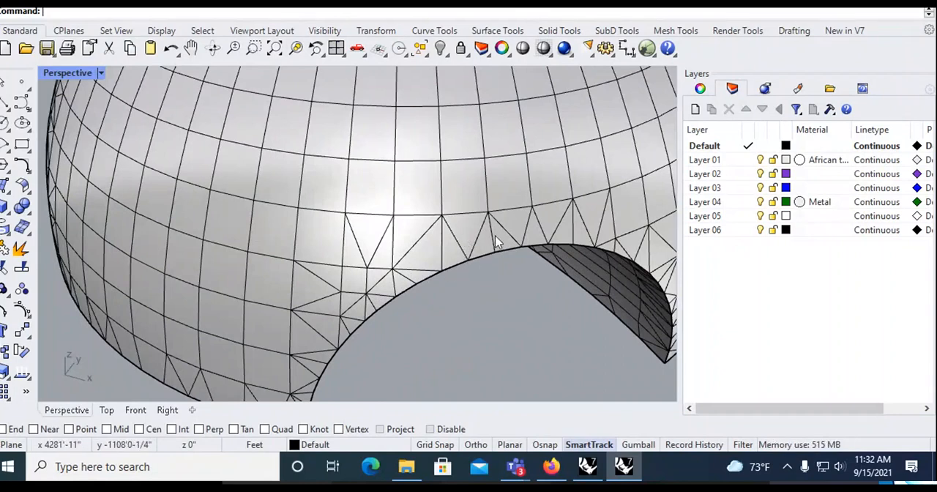
pyautogui.scroll(-5, 489, 303)
pyautogui.moveTo(488, 310); pyautogui.dragTo(521, 284, button='right')
pyautogui.scroll(-8, 473, 284)
pyautogui.moveTo(434, 281); pyautogui.dragTo(442, 269, button='right')
pyautogui.scroll(7, 385, 301)
pyautogui.scroll(-3, 386, 304)
pyautogui.click(382, 284)
pyautogui.click(424, 340)
pyautogui.moveTo(429, 341); pyautogui.dragTo(443, 329, button='right')
pyautogui.scroll(4, 461, 330)
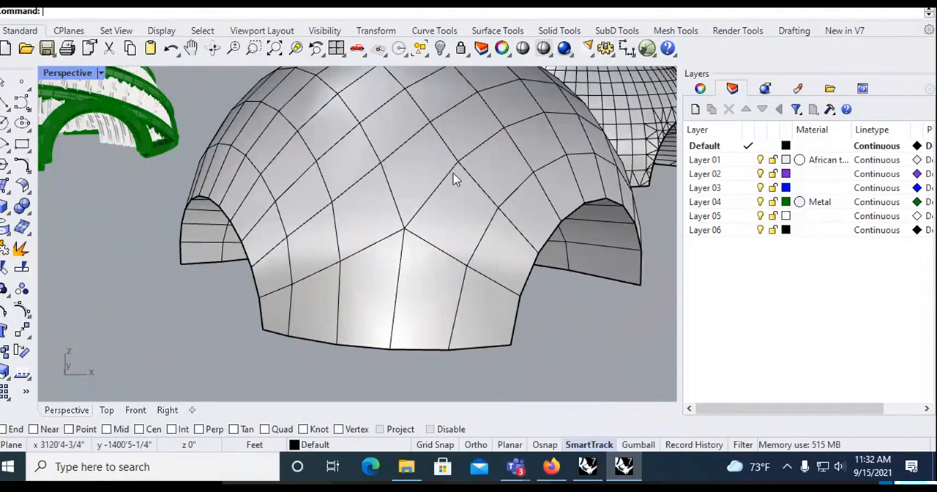
# - Compare the quad-remeshed dome with the original polysurface lying in the same place
pyautogui.moveTo(549, 294); pyautogui.dragTo(392, 224, button='right')
pyautogui.click(391, 224)
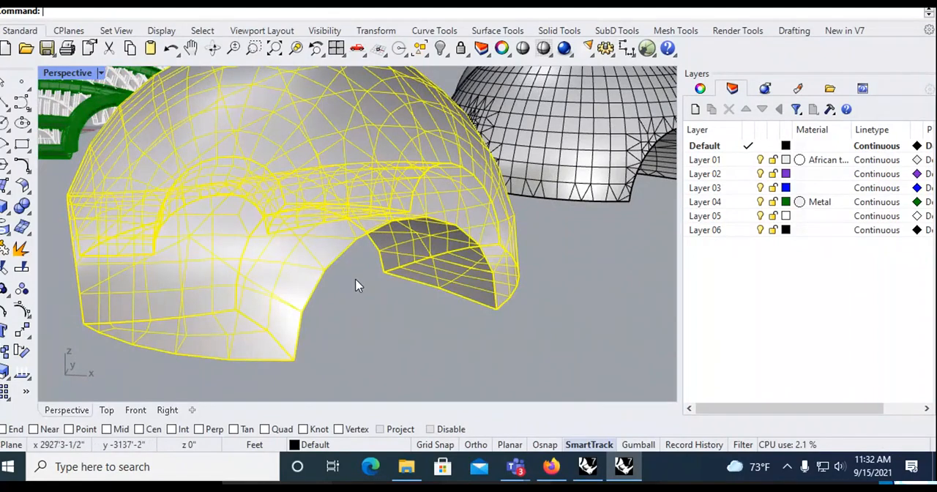
pyautogui.scroll(-3, 376, 328)
pyautogui.click(388, 344)
pyautogui.moveTo(404, 349); pyautogui.dragTo(426, 337, button='right')
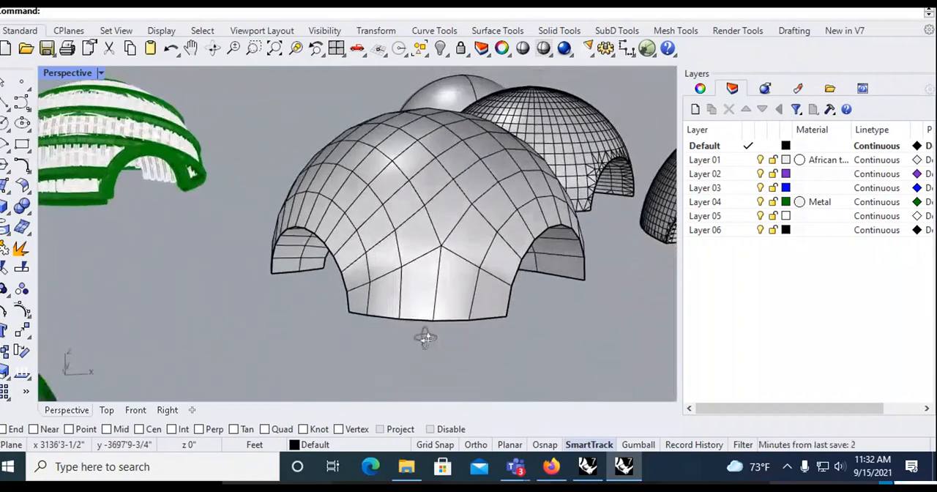
pyautogui.click(467, 271)
pyautogui.click(559, 315)
pyautogui.moveTo(439, 268); pyautogui.dragTo(353, 290, button='right')
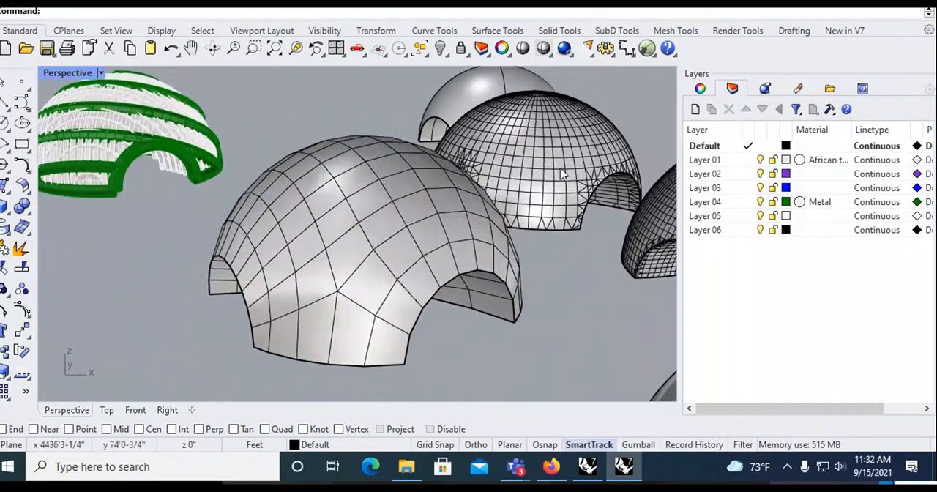
pyautogui.click(395, 285)
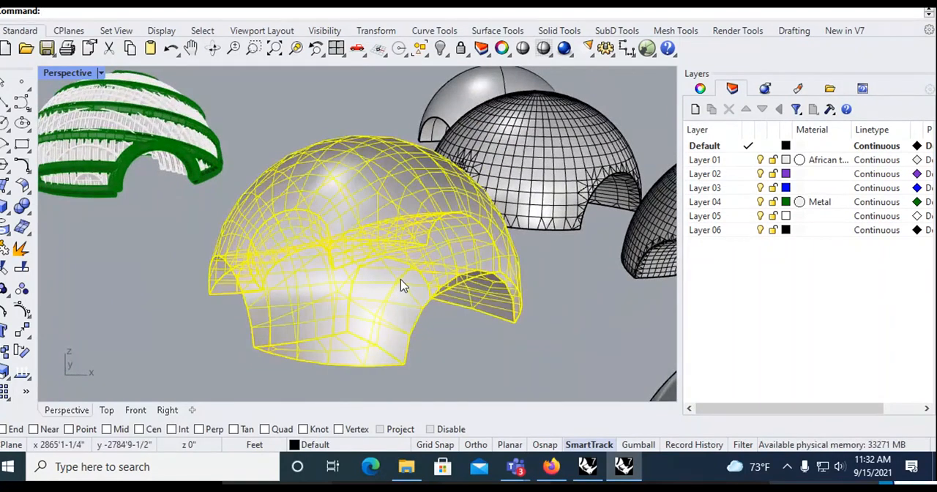
pyautogui.click(440, 341)
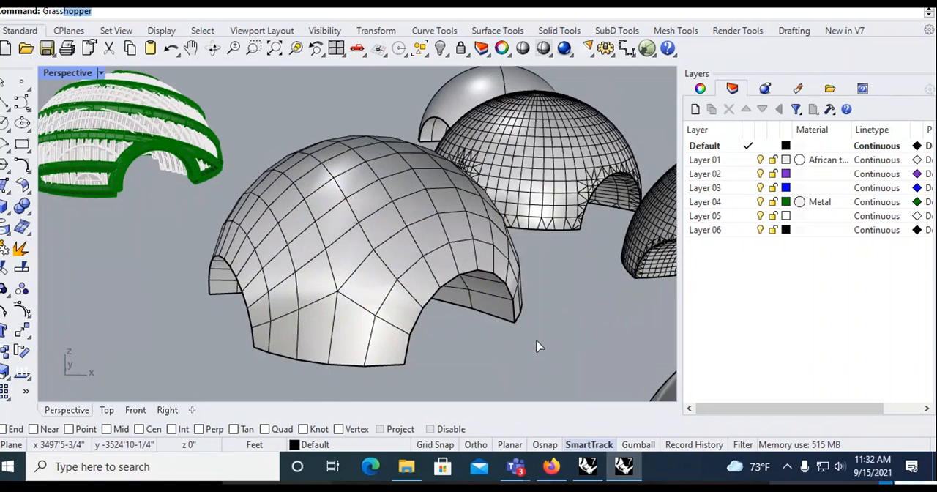
pyautogui.press('Return')
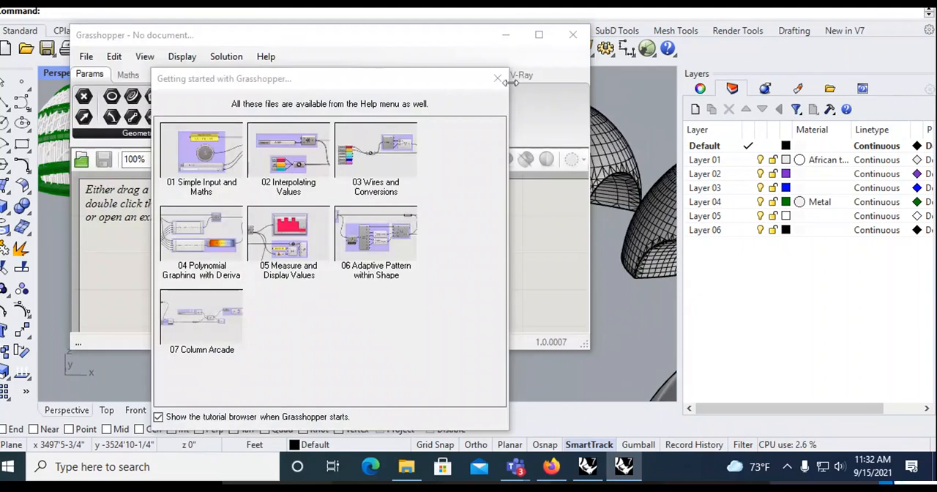
pyautogui.click(500, 79)
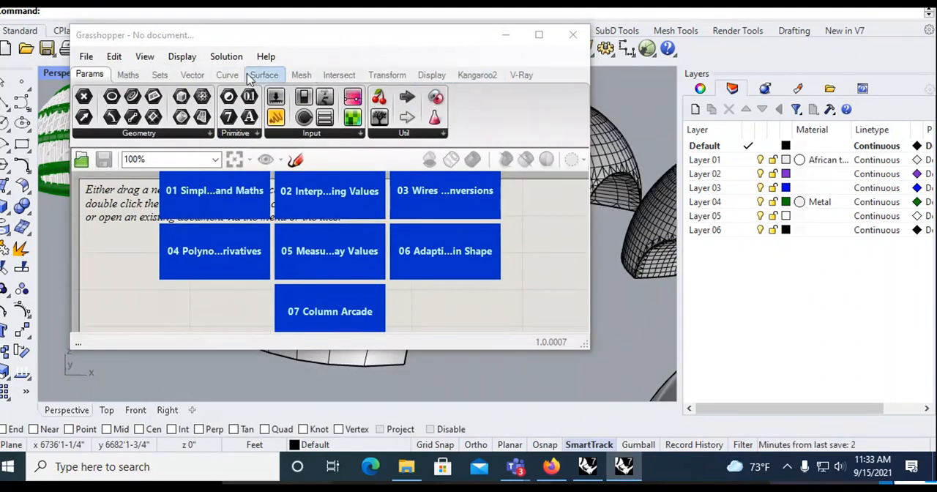
pyautogui.moveTo(329, 38); pyautogui.dragTo(356, 46)
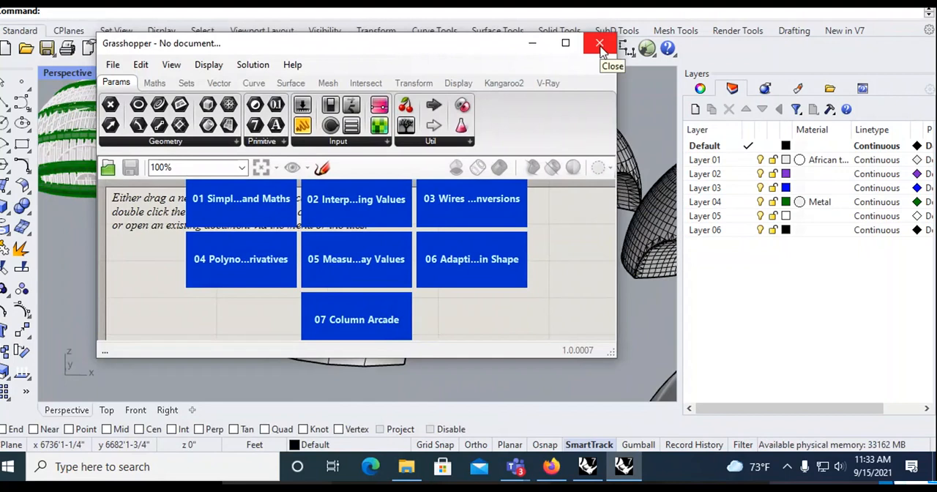
pyautogui.click(601, 47)
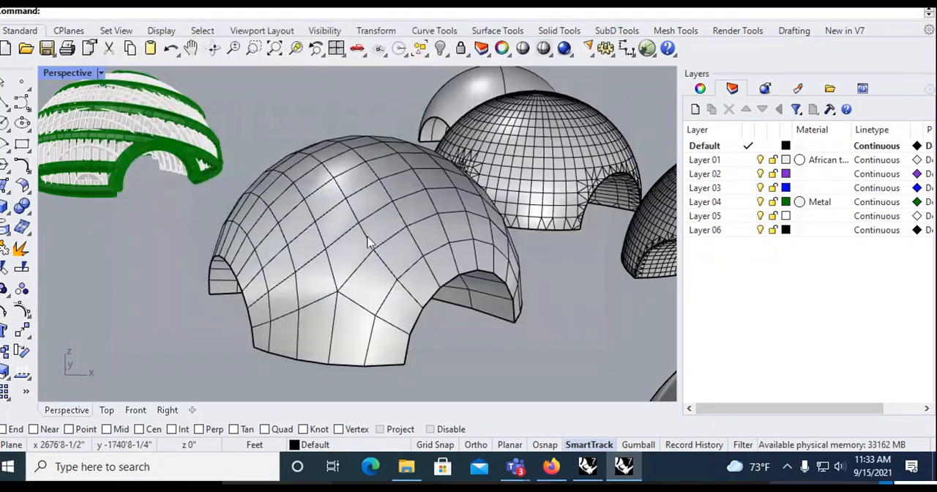
pyautogui.click(431, 296)
pyautogui.click(446, 320)
pyautogui.moveTo(468, 256); pyautogui.dragTo(431, 243, button='right')
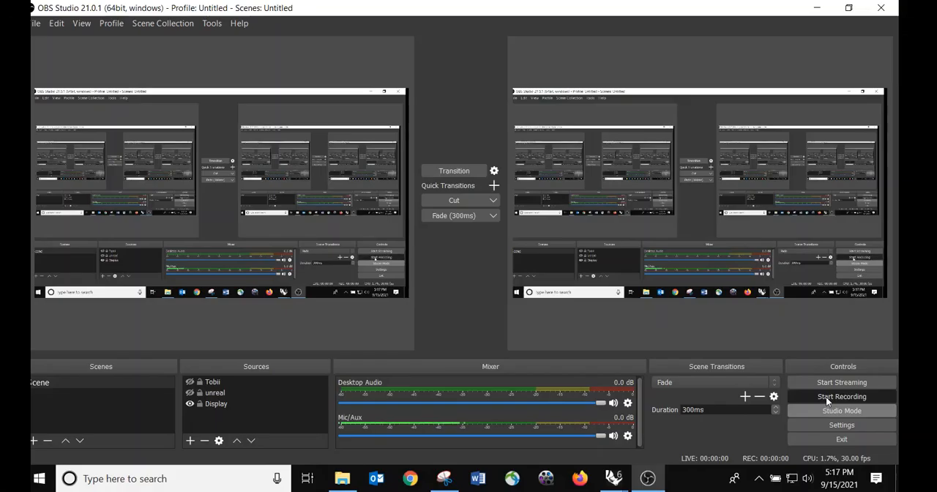
pyautogui.click(821, 8)
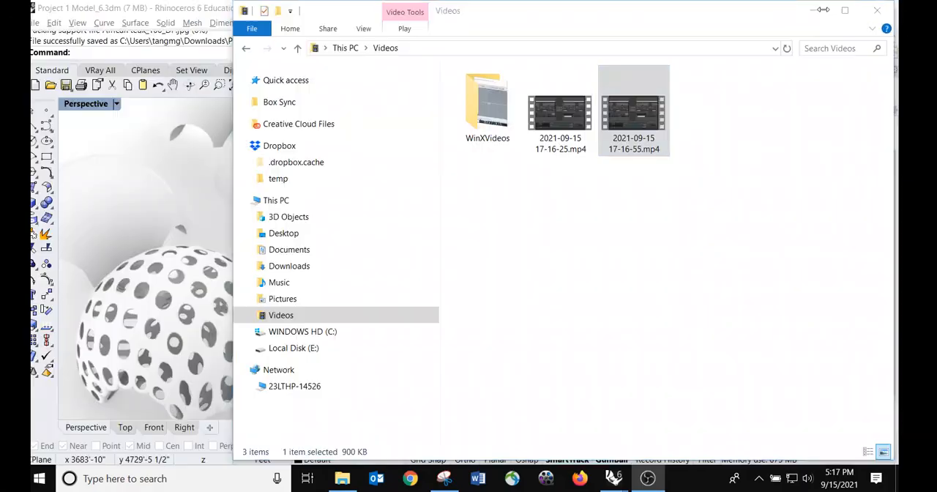
pyautogui.click(185, 193)
pyautogui.moveTo(186, 193); pyautogui.dragTo(263, 239, button='right')
pyautogui.scroll(-4, 264, 236)
pyautogui.moveTo(314, 206); pyautogui.dragTo(372, 257, button='right')
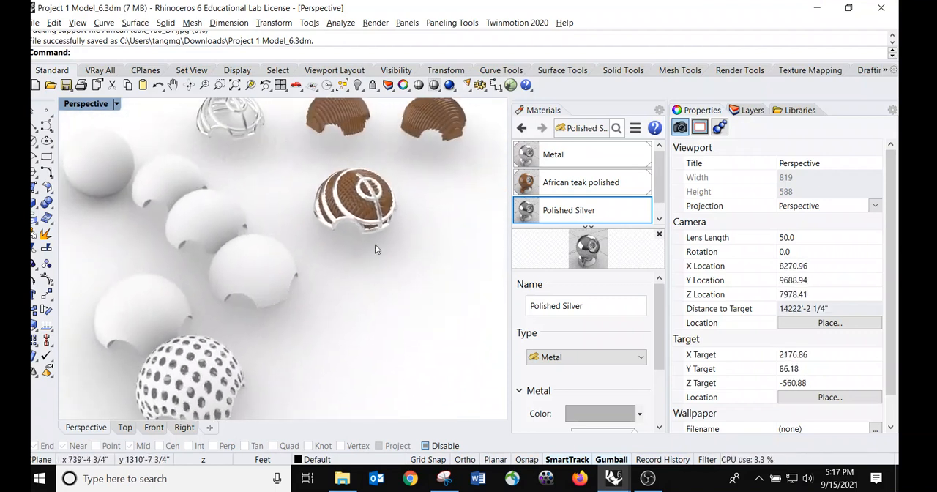
# - Switch to the Rhino 7 model file and set its Perspective viewport to Shaded display
pyautogui.moveTo(292, 308); pyautogui.dragTo(293, 266, button='right')
pyautogui.scroll(4, 293, 266)
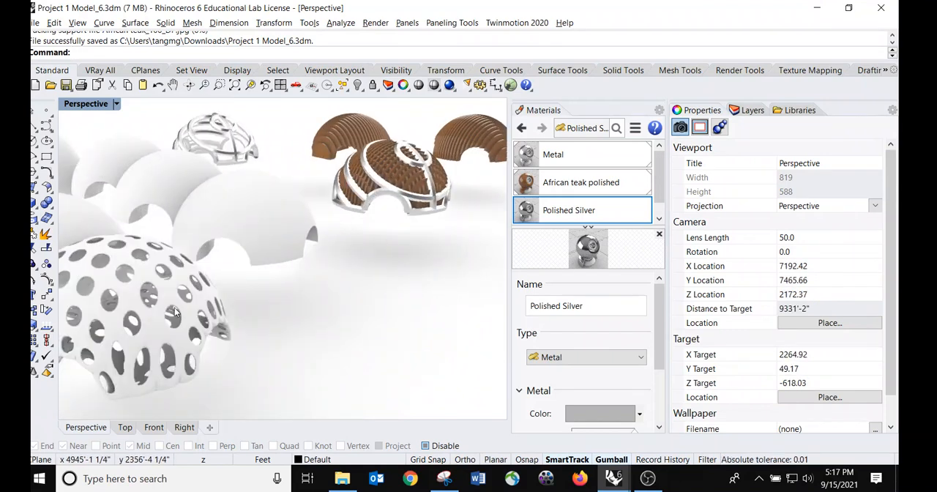
pyautogui.click(613, 478)
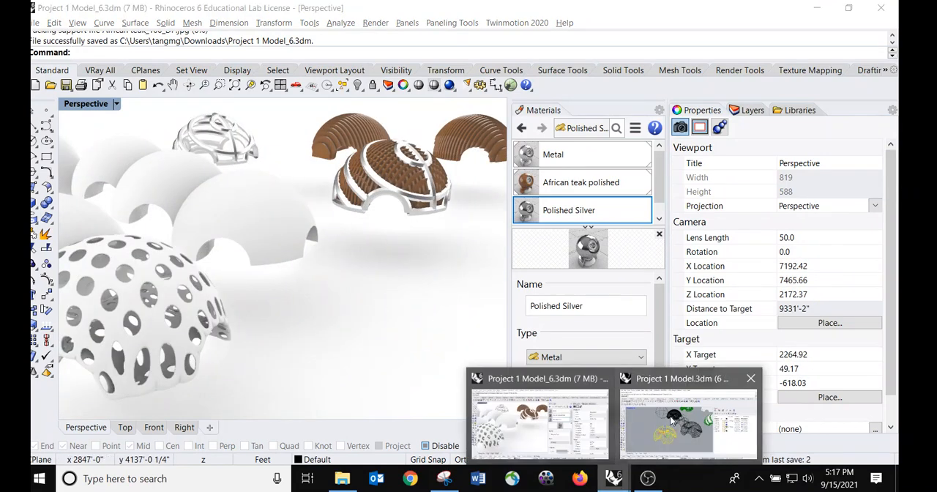
pyautogui.click(664, 423)
pyautogui.click(327, 318)
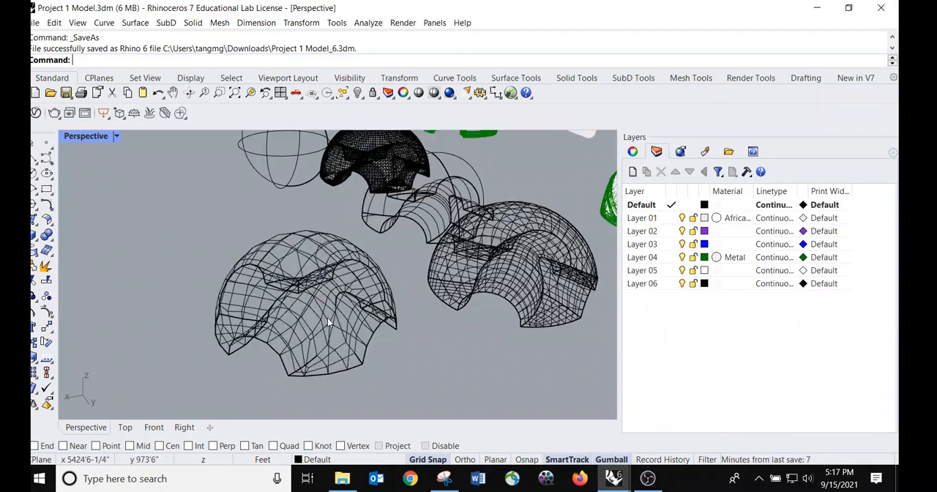
pyautogui.click(119, 138)
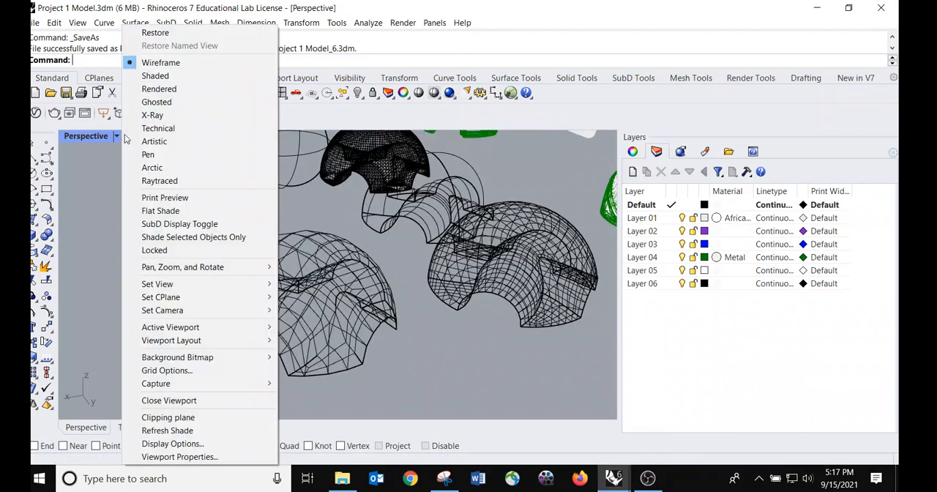
pyautogui.click(184, 76)
# - Select and examine the quad-remeshed dome meshes up close in the shaded view
pyautogui.moveTo(460, 258)
pyautogui.mouseDown(button='right')
pyautogui.moveTo(425, 237)
pyautogui.moveTo(415, 214)
pyautogui.mouseUp(button='right')
pyautogui.click(523, 262)
pyautogui.moveTo(388, 296); pyautogui.dragTo(451, 347, button='right')
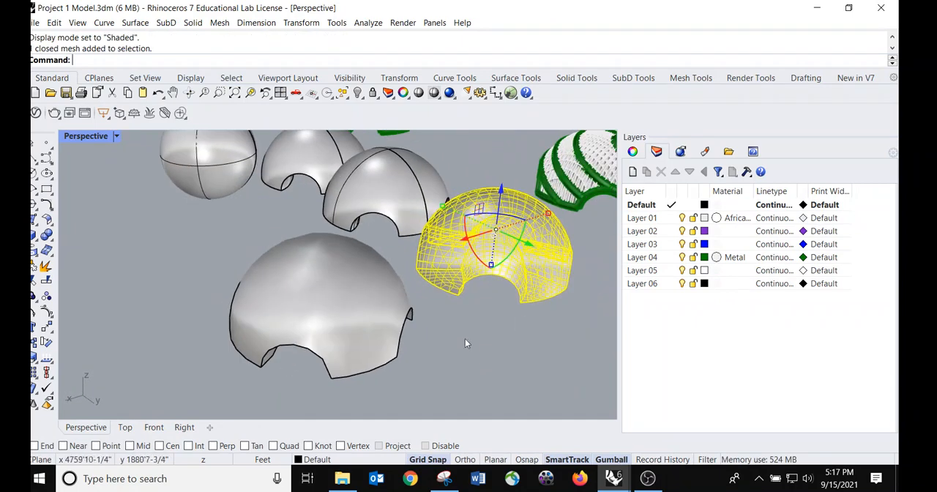
pyautogui.scroll(6, 503, 279)
pyautogui.click(219, 314)
pyautogui.moveTo(213, 350); pyautogui.dragTo(328, 312, button='right')
pyautogui.scroll(-6, 375, 315)
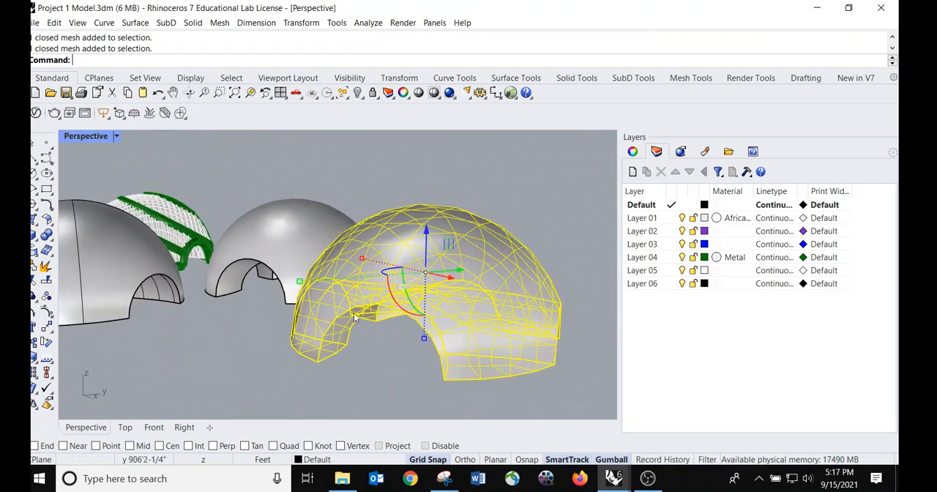
pyautogui.scroll(5, 325, 315)
pyautogui.moveTo(435, 254); pyautogui.dragTo(367, 258, button='right')
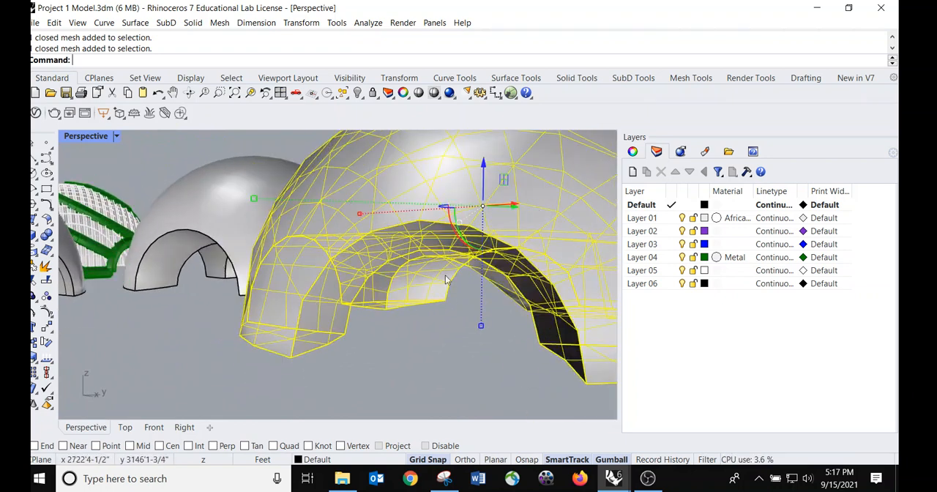
pyautogui.click(413, 338)
pyautogui.click(527, 253)
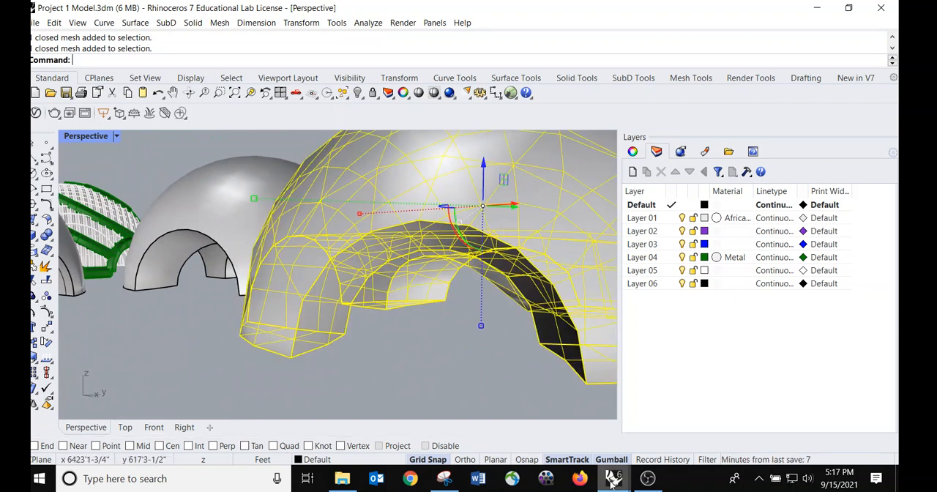
# - Switch back to the Rhino 6 model and launch Grasshopper
pyautogui.moveTo(614, 478)
pyautogui.click(555, 403)
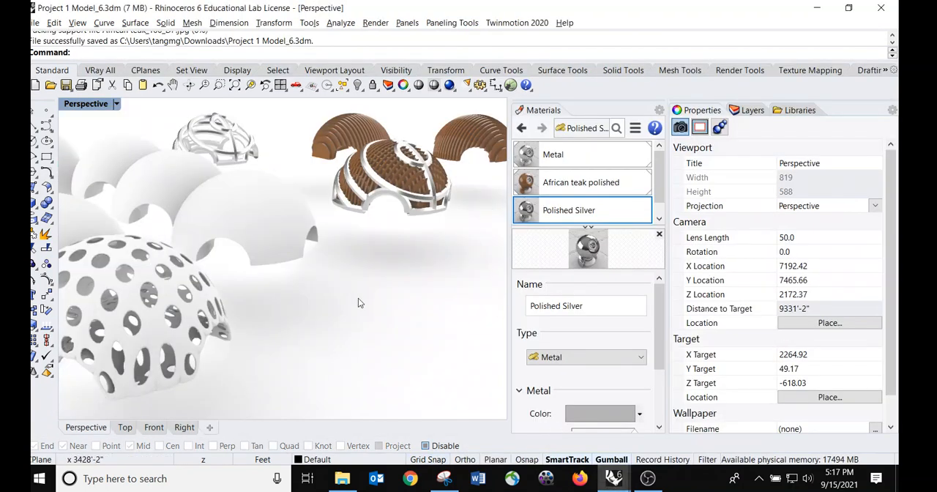
pyautogui.write('Grasshopper')
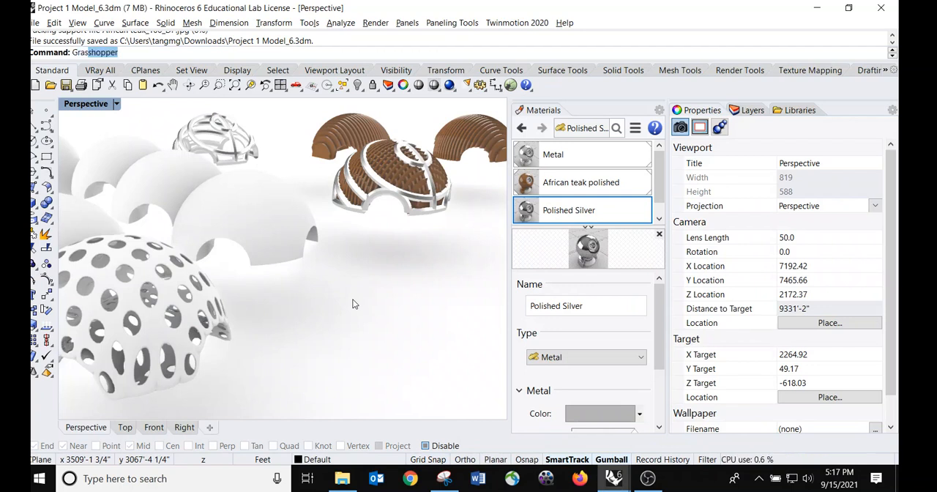
pyautogui.press('Return')
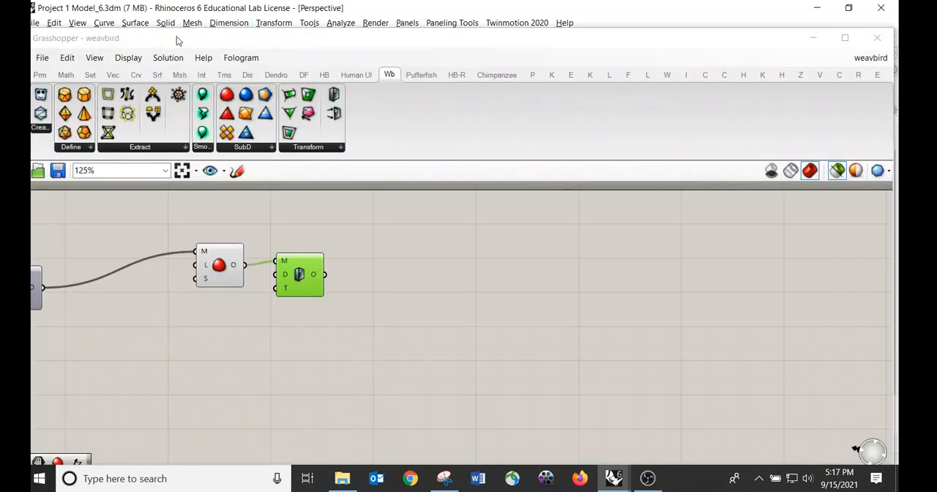
# - Resize the Grasshopper window and move the last two components closer to the Weaverbird frame component
pyautogui.doubleClick(177, 40)
pyautogui.scroll(-3, 511, 253)
pyautogui.scroll(4, 396, 256)
pyautogui.moveTo(662, 200); pyautogui.dragTo(895, 329)
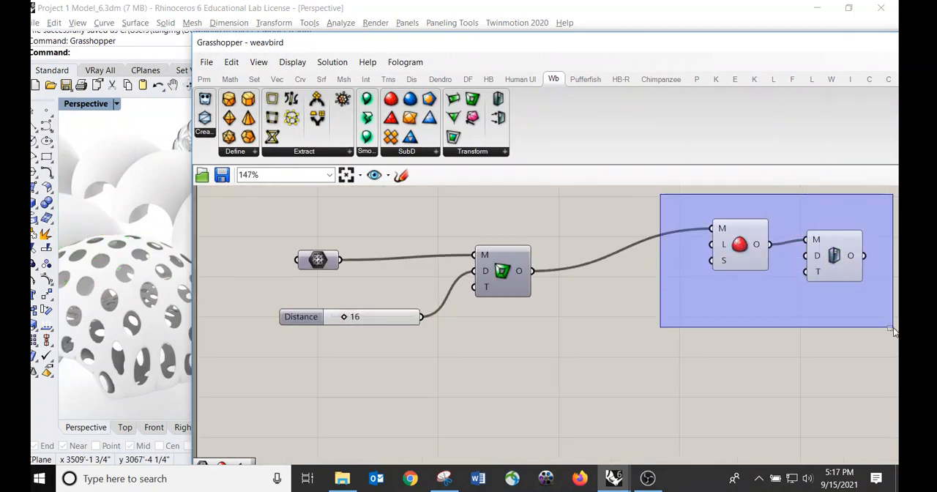
pyautogui.moveTo(818, 238); pyautogui.dragTo(678, 277)
pyautogui.scroll(2, 386, 265)
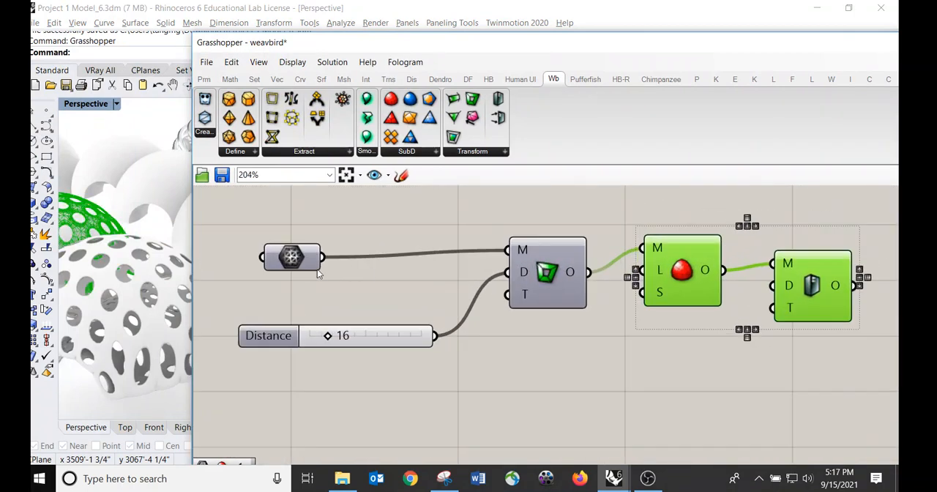
# - Select the Grasshopper components in turn to preview their output on the dome in the viewport
pyautogui.click(285, 267)
pyautogui.moveTo(547, 285); pyautogui.dragTo(542, 284)
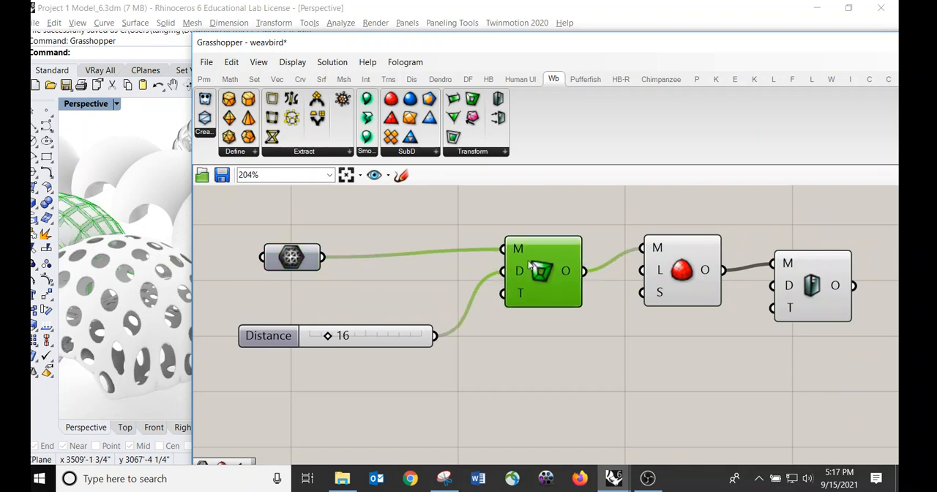
pyautogui.click(681, 272)
pyautogui.click(820, 285)
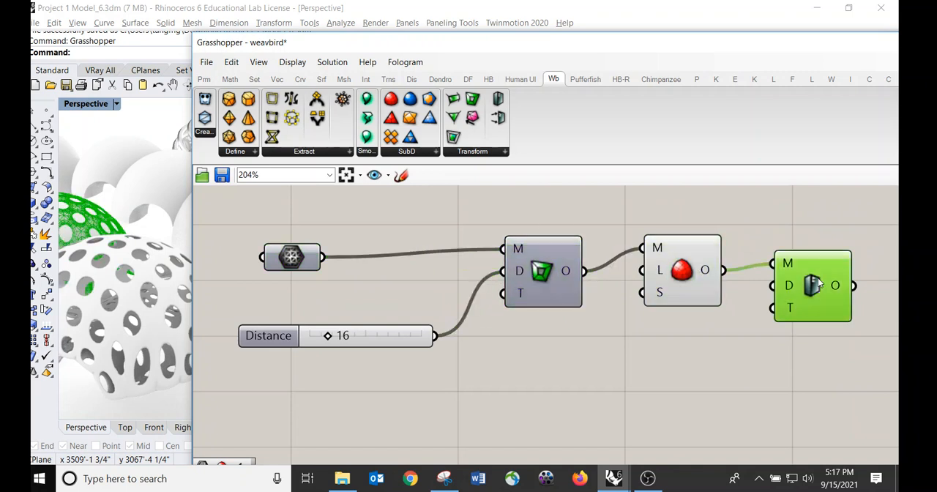
pyautogui.moveTo(417, 45); pyautogui.dragTo(564, 112)
pyautogui.moveTo(257, 216); pyautogui.dragTo(290, 194, button='right')
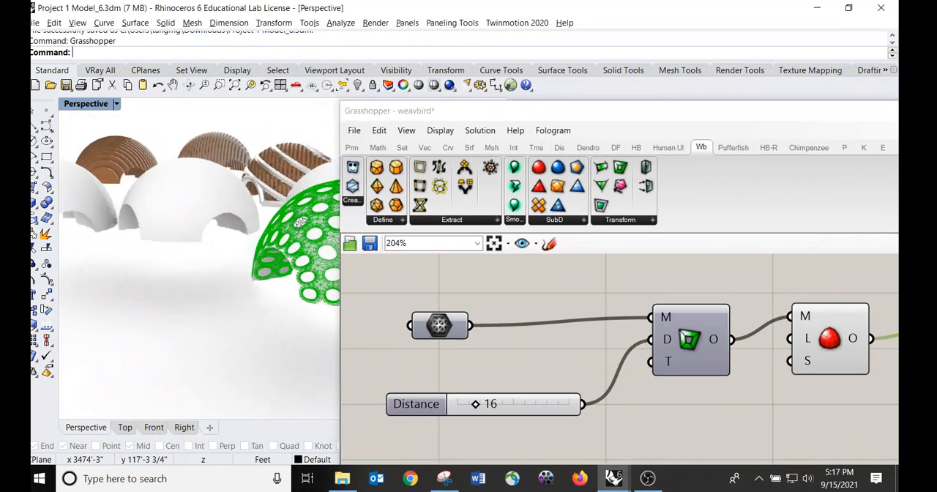
pyautogui.scroll(-3, 271, 212)
pyautogui.moveTo(253, 242); pyautogui.dragTo(234, 301, button='right')
pyautogui.scroll(5, 235, 306)
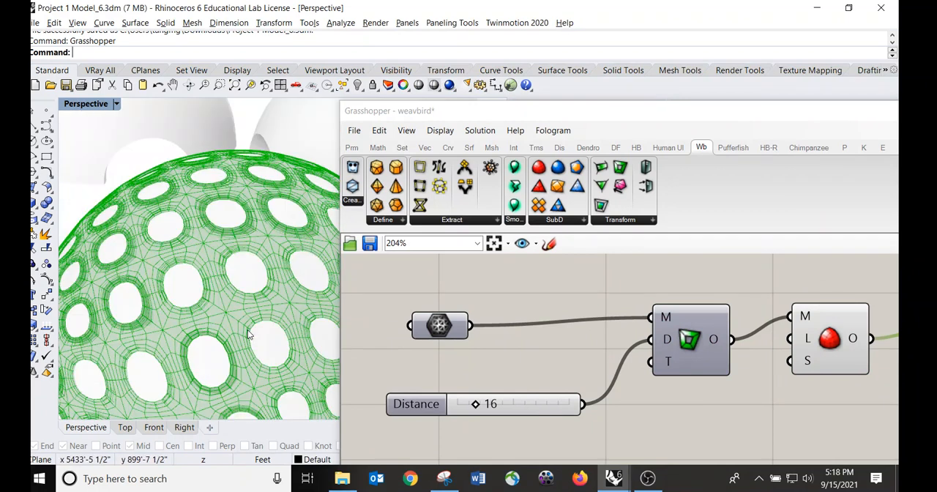
# - Inspect each component's preview on the dome mesh up close while selecting them one by one
pyautogui.click(450, 335)
pyautogui.moveTo(275, 293); pyautogui.dragTo(174, 239, button='right')
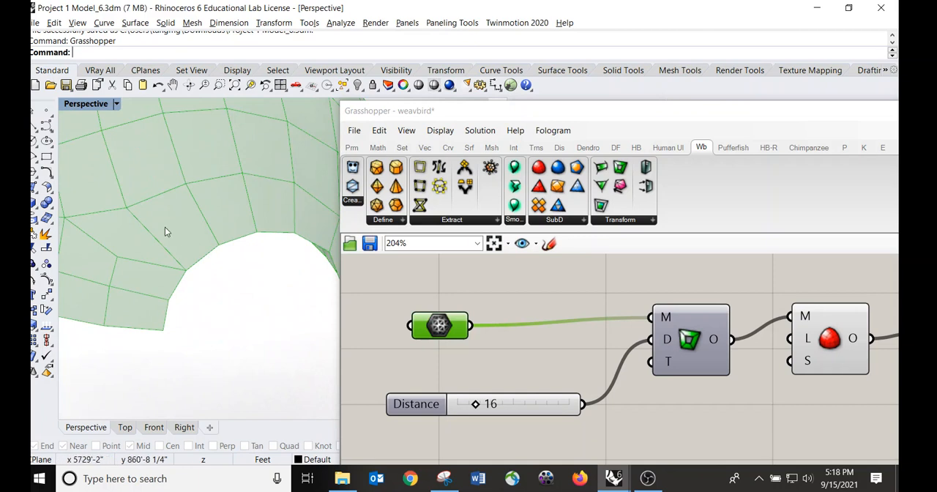
pyautogui.keyDown('shift'); pyautogui.moveTo(270, 198); pyautogui.dragTo(259, 212, button='right'); pyautogui.keyUp('shift')
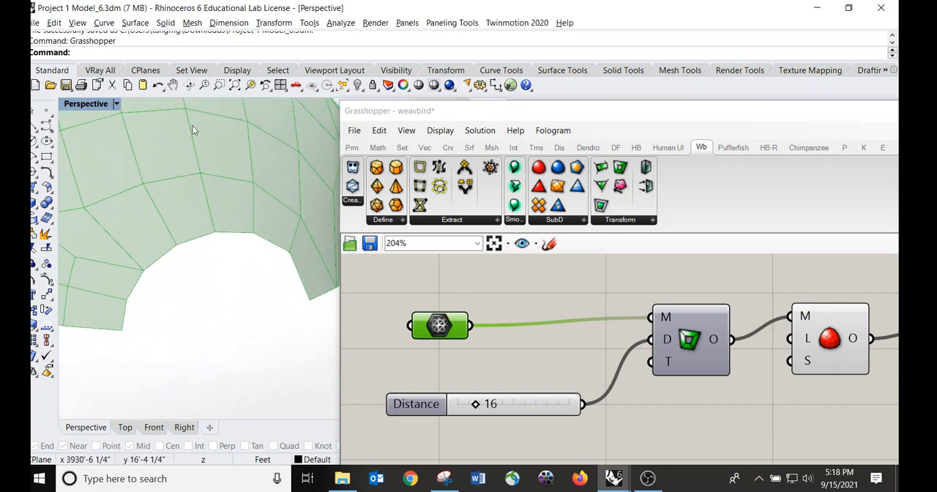
pyautogui.click(701, 331)
pyautogui.moveTo(261, 199); pyautogui.dragTo(210, 249, button='right')
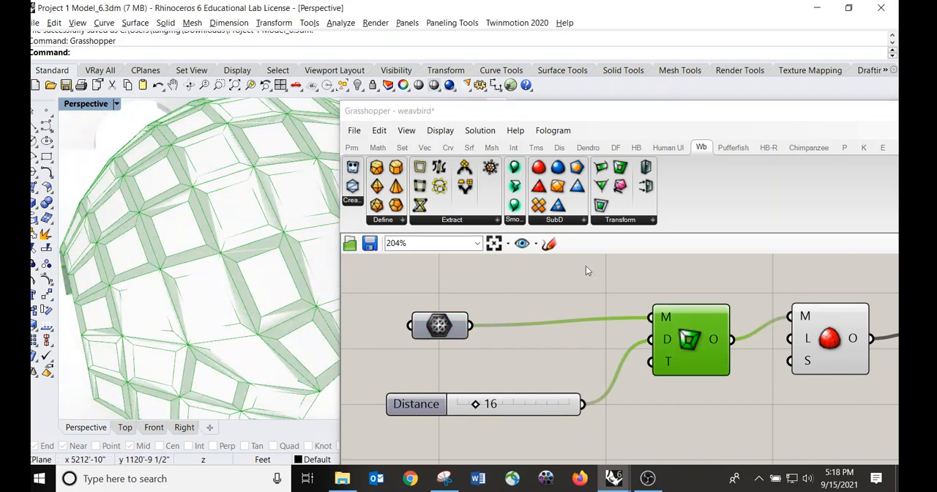
pyautogui.click(810, 335)
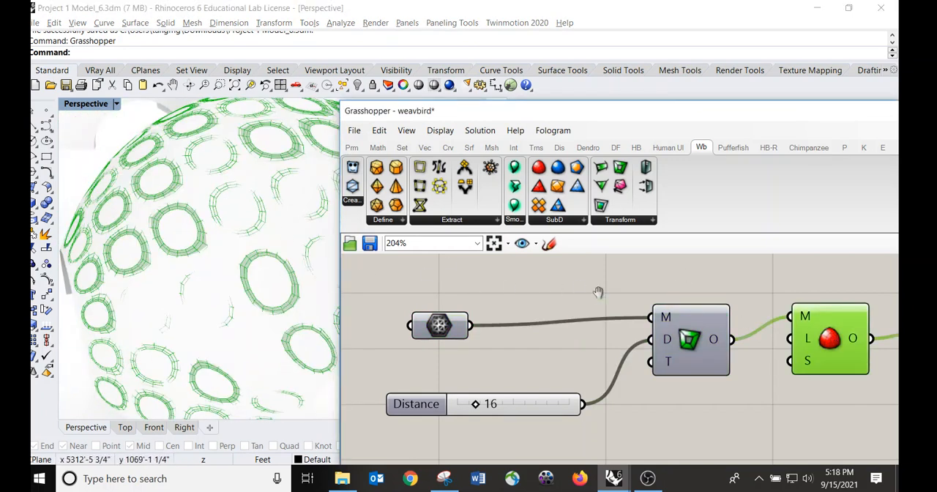
pyautogui.moveTo(601, 294); pyautogui.dragTo(373, 275, button='right')
pyautogui.click(754, 334)
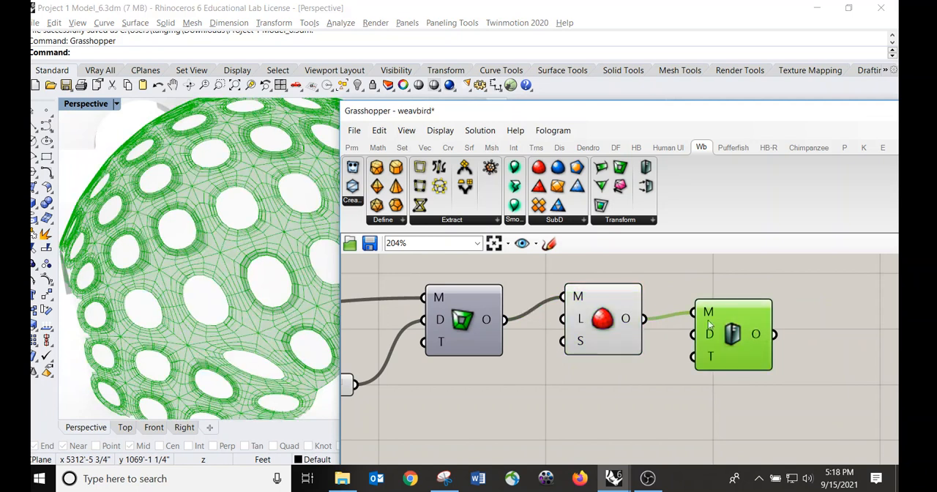
# - Set the Perspective viewport to Shaded display
pyautogui.moveTo(500, 114); pyautogui.dragTo(662, 154)
pyautogui.moveTo(411, 219); pyautogui.dragTo(330, 245, button='right')
pyautogui.scroll(-6, 315, 236)
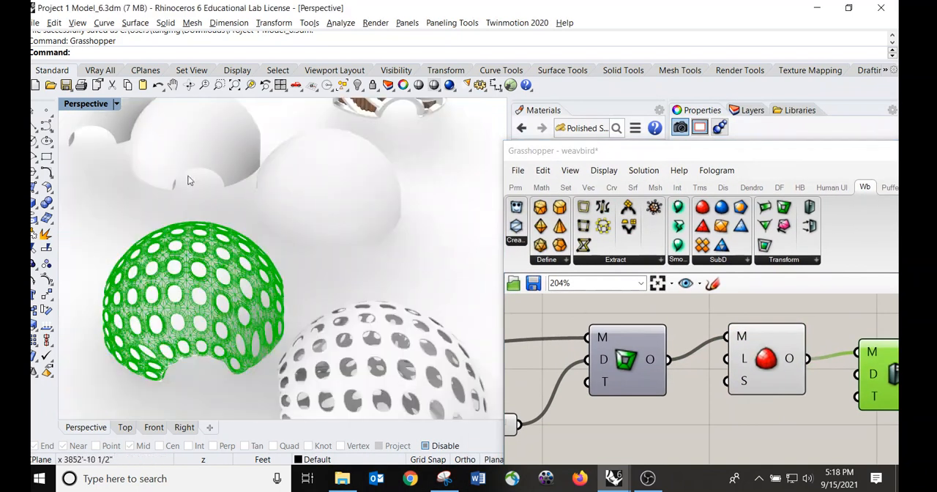
pyautogui.click(117, 104)
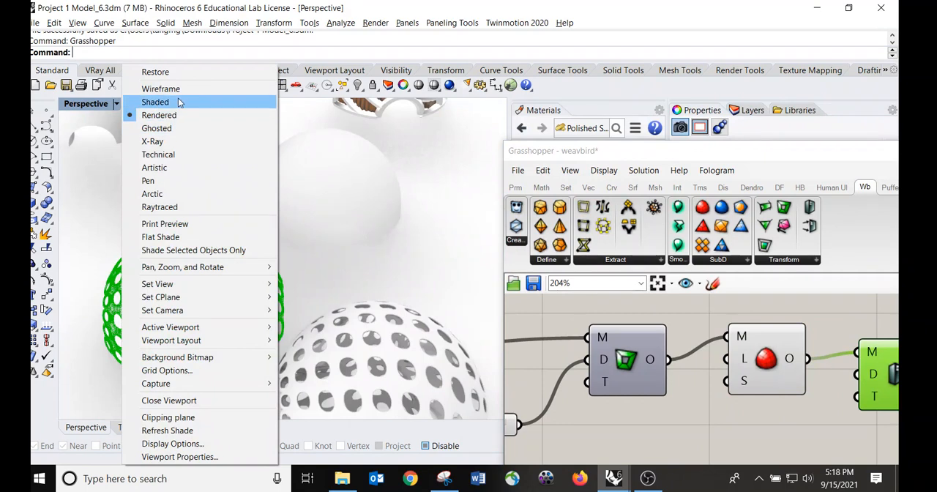
pyautogui.click(179, 102)
pyautogui.moveTo(321, 256); pyautogui.dragTo(280, 273, button='right')
pyautogui.scroll(5, 280, 273)
# - Select the quad-remeshed dome and assign it as the single mesh of the Grasshopper mesh parameter
pyautogui.click(285, 246)
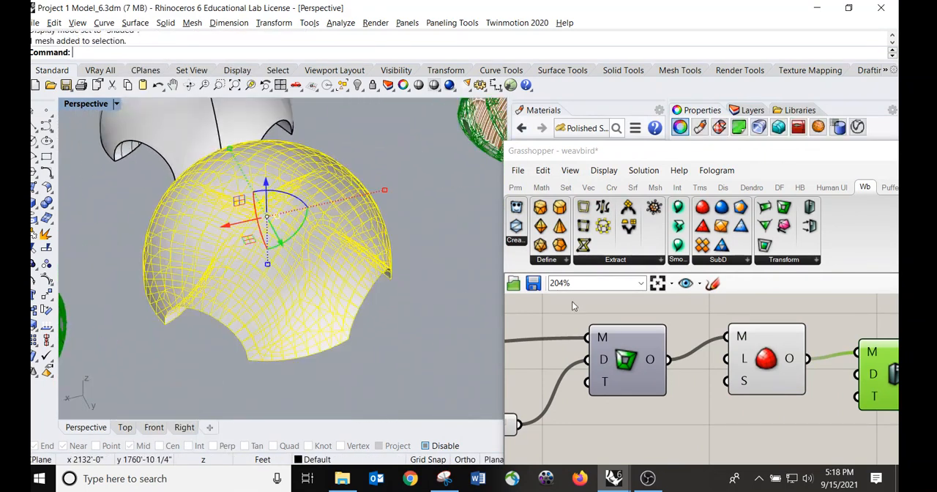
pyautogui.moveTo(531, 333); pyautogui.dragTo(696, 331, button='right')
pyautogui.scroll(-2, 681, 331)
pyautogui.scroll(3, 612, 331)
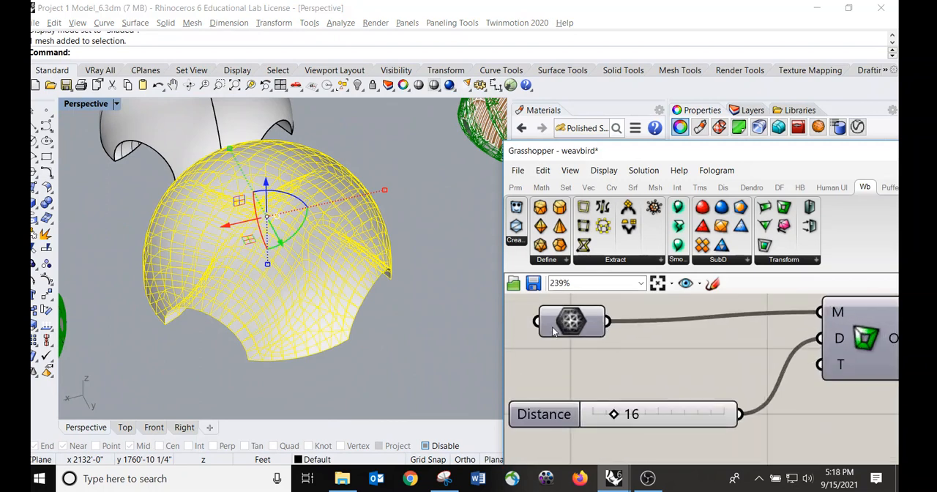
pyautogui.click(564, 321)
pyautogui.rightClick(568, 320)
pyautogui.click(644, 366)
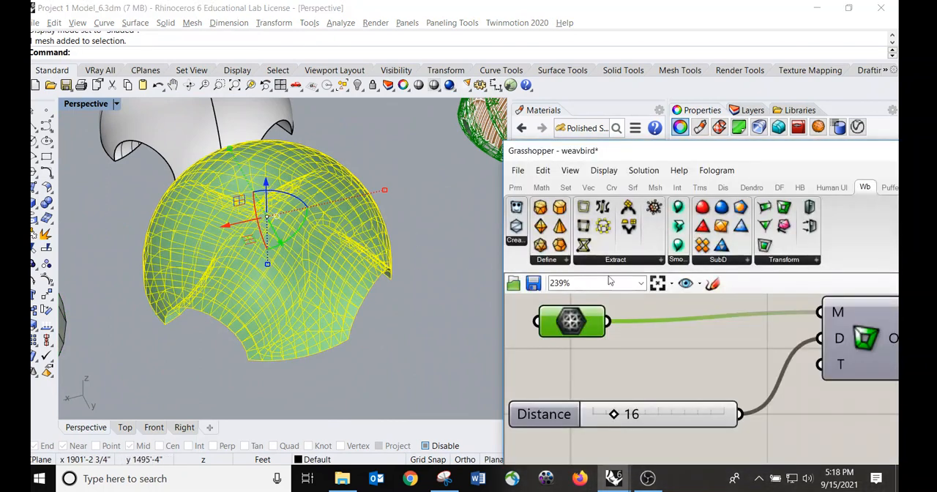
# - Preview the Weaverbird frame result on the quad-remeshed dome by selecting the components
pyautogui.moveTo(768, 320); pyautogui.dragTo(622, 329, button='right')
pyautogui.scroll(-2, 612, 334)
pyautogui.moveTo(766, 341); pyautogui.dragTo(649, 344, button='right')
pyautogui.click(574, 362)
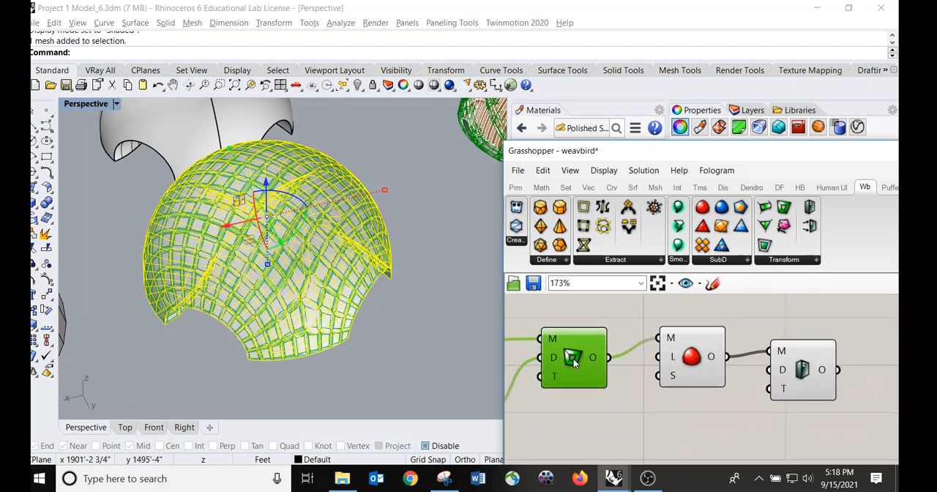
pyautogui.click(689, 356)
pyautogui.click(817, 367)
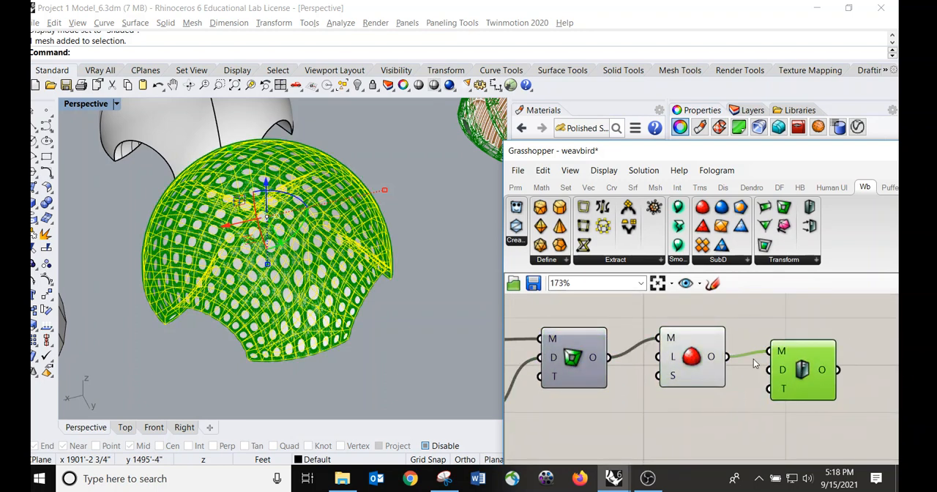
pyautogui.scroll(6, 242, 237)
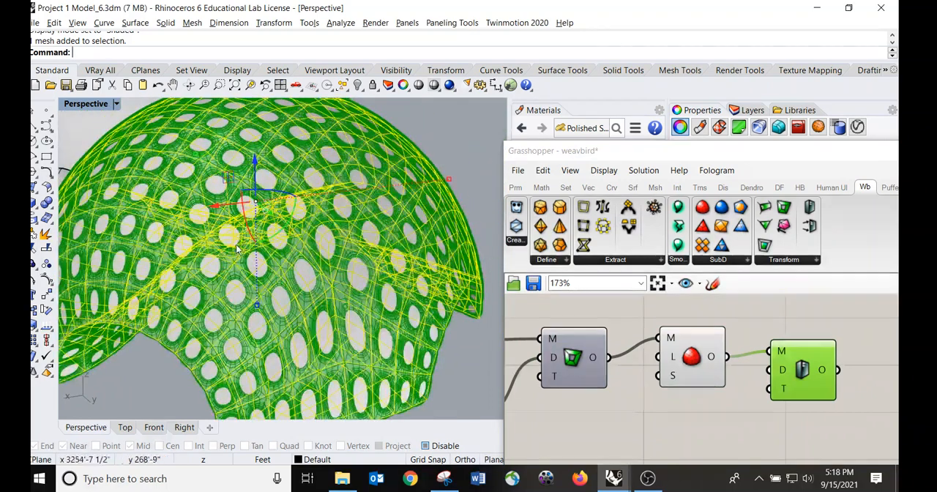
pyautogui.moveTo(249, 238)
pyautogui.mouseDown(button='right')
pyautogui.moveTo(339, 142)
pyautogui.moveTo(251, 230)
pyautogui.moveTo(252, 243)
pyautogui.mouseUp(button='right')
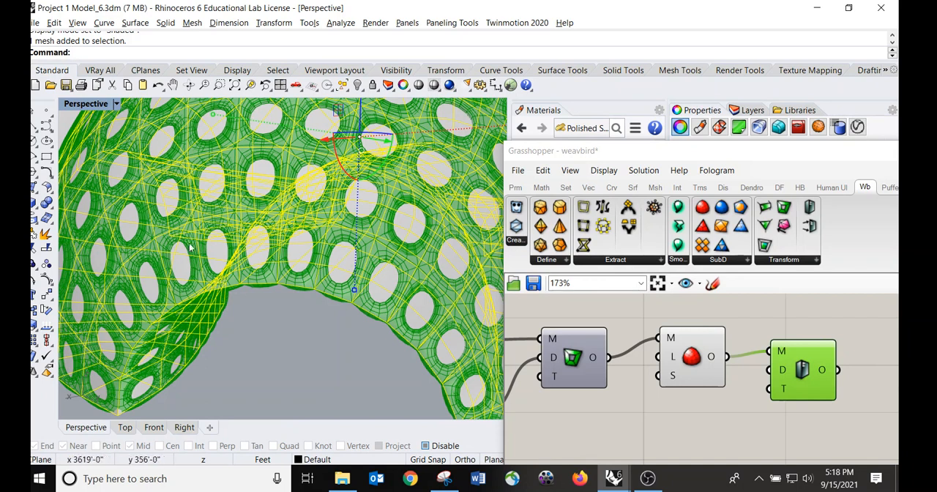
pyautogui.moveTo(779, 153); pyautogui.dragTo(522, 155)
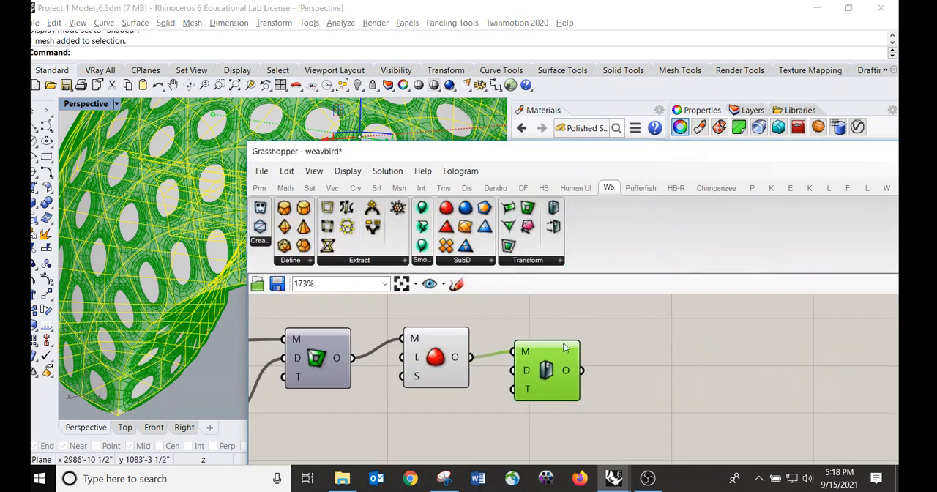
# - Bake the final component's mesh onto Layer 03
pyautogui.rightClick(545, 372)
pyautogui.click(597, 427)
pyautogui.click(595, 251)
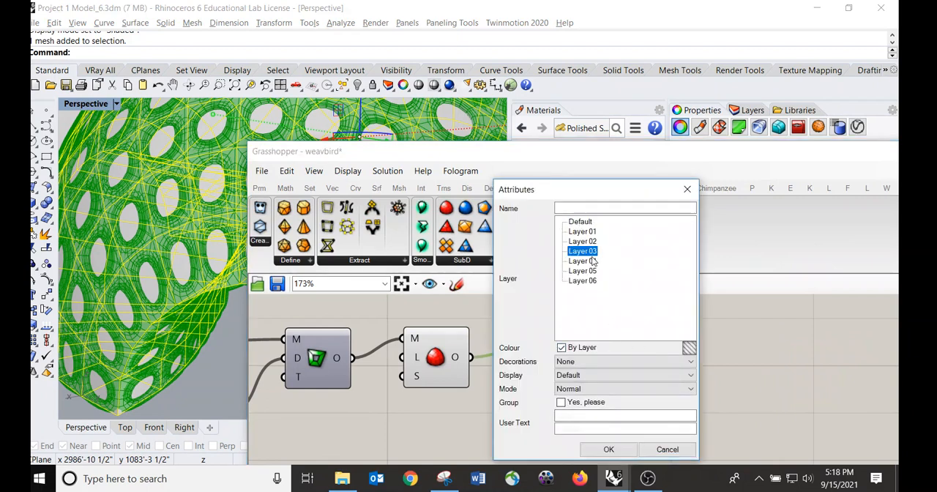
pyautogui.click(612, 449)
# - Move the Grasshopper window aside and examine the baked mesh up close
pyautogui.moveTo(768, 154); pyautogui.dragTo(518, 181)
pyautogui.click(844, 178)
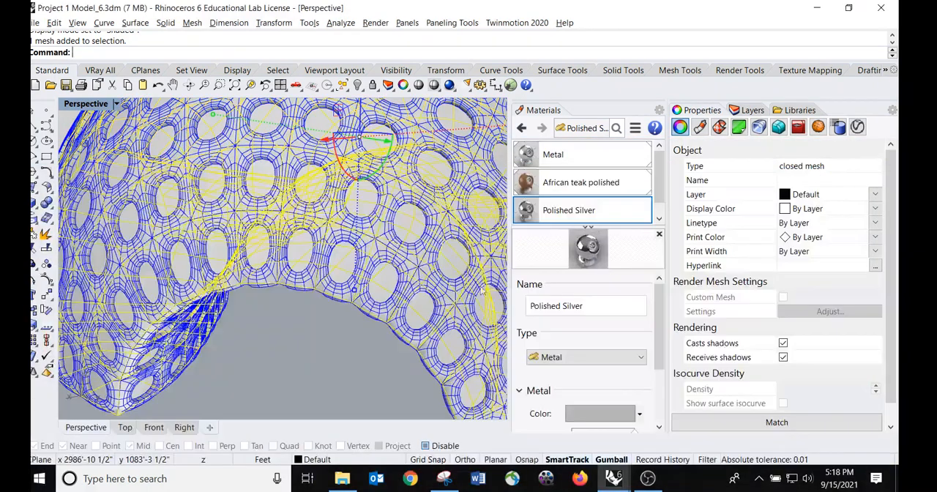
pyautogui.click(354, 351)
pyautogui.scroll(-8, 431, 214)
pyautogui.moveTo(399, 220); pyautogui.dragTo(404, 200, button='right')
pyautogui.scroll(4, 323, 243)
pyautogui.scroll(2, 301, 256)
pyautogui.moveTo(312, 246); pyautogui.dragTo(341, 237, button='right')
pyautogui.scroll(-2, 321, 252)
pyautogui.scroll(3, 405, 231)
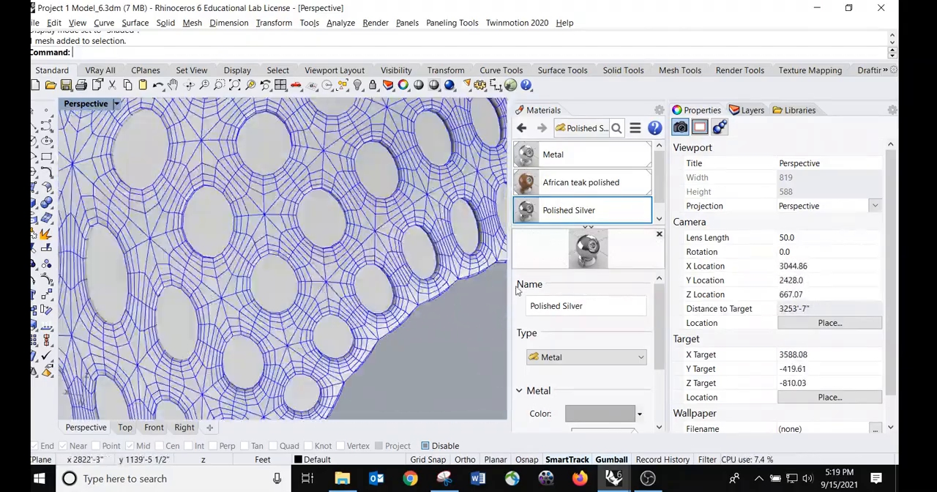
# - Select the baked frame mesh and move it with the gumball beside the other domes
pyautogui.scroll(-5, 375, 273)
pyautogui.moveTo(322, 265); pyautogui.dragTo(286, 257, button='right')
pyautogui.click(302, 250)
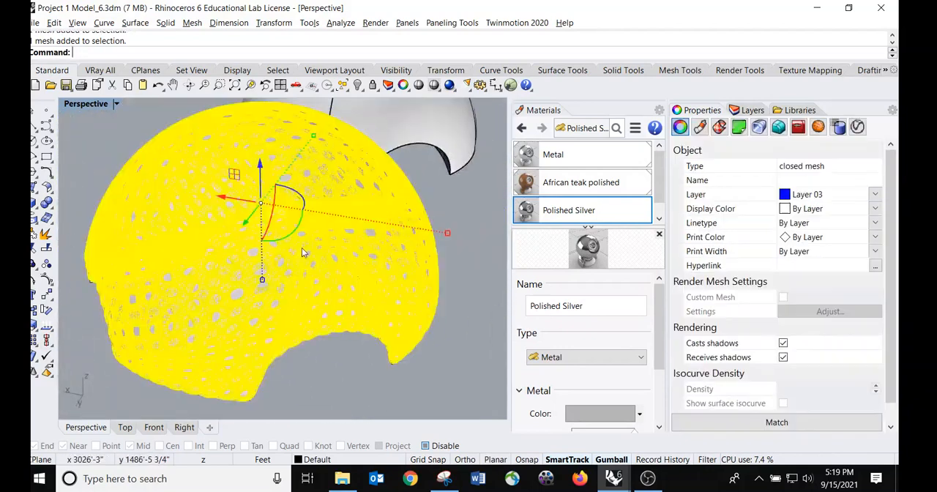
pyautogui.scroll(-7, 302, 247)
pyautogui.moveTo(252, 226); pyautogui.dragTo(428, 257)
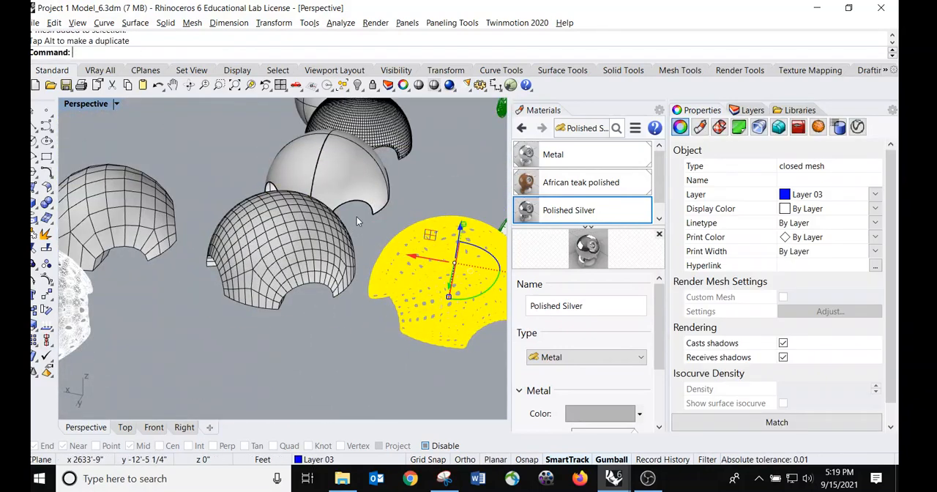
# - Switch the Perspective viewport to Rendered display mode
pyautogui.keyDown('shift'); pyautogui.moveTo(355, 217); pyautogui.dragTo(265, 218, button='right'); pyautogui.keyUp('shift')
pyautogui.click(331, 214)
pyautogui.scroll(6, 334, 211)
pyautogui.moveTo(331, 231); pyautogui.dragTo(293, 213, button='right')
pyautogui.click(116, 103)
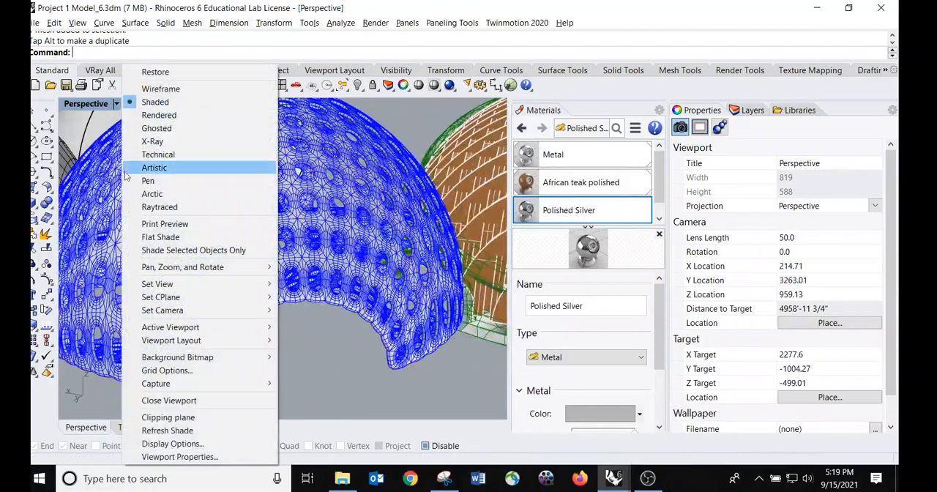
pyautogui.click(163, 116)
# - Zoom to the baked mesh and orbit around it to inspect the rendered perforated dome up close
pyautogui.moveTo(329, 210)
pyautogui.mouseDown(button='right')
pyautogui.moveTo(297, 229)
pyautogui.moveTo(300, 284)
pyautogui.moveTo(323, 220)
pyautogui.mouseUp(button='right')
pyautogui.click(336, 164)
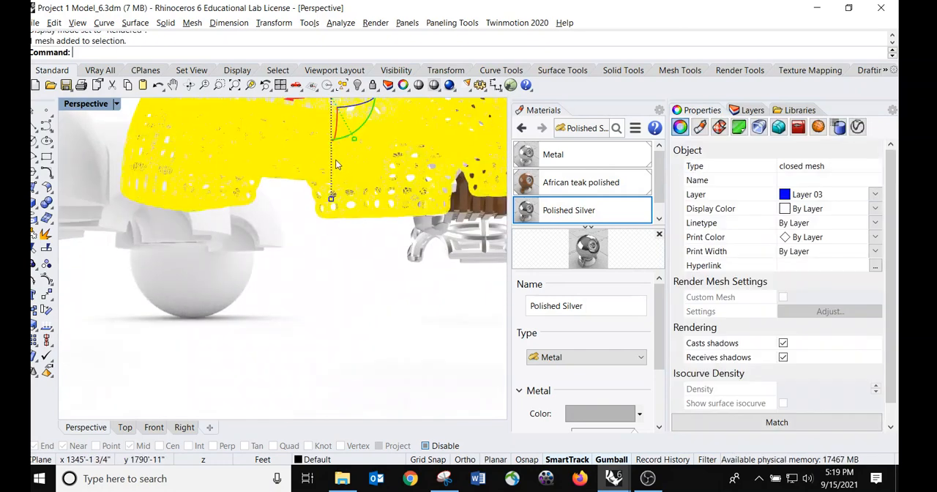
pyautogui.click(250, 86)
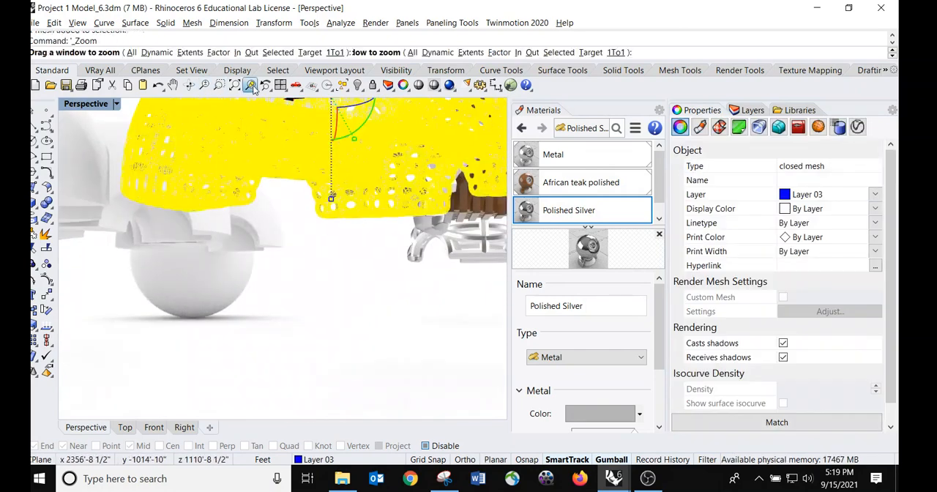
pyautogui.press('Escape')
pyautogui.moveTo(320, 186); pyautogui.dragTo(251, 272, button='right')
pyautogui.keyDown('shift'); pyautogui.moveTo(328, 221); pyautogui.dragTo(262, 258, button='right'); pyautogui.keyUp('shift')
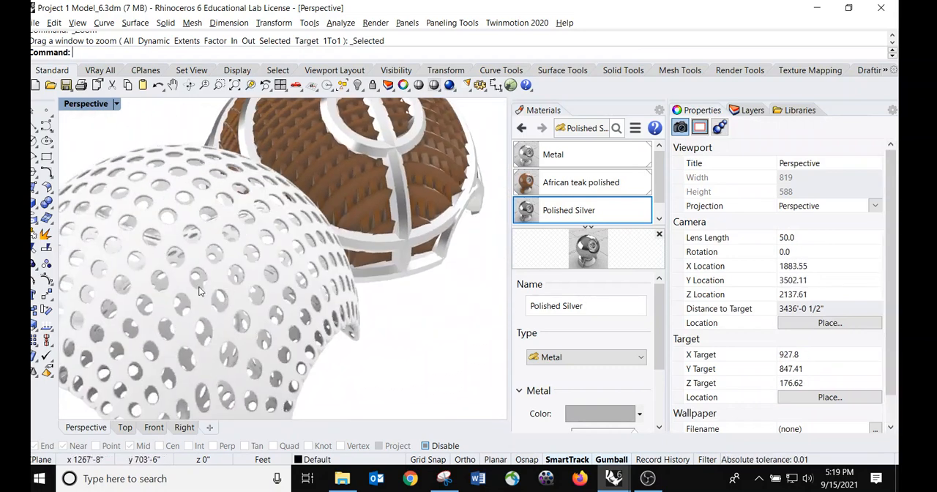
pyautogui.keyDown('shift'); pyautogui.moveTo(140, 334); pyautogui.dragTo(245, 243, button='right'); pyautogui.keyUp('shift')
pyautogui.scroll(4, 244, 242)
pyautogui.moveTo(167, 264); pyautogui.dragTo(225, 220, button='right')
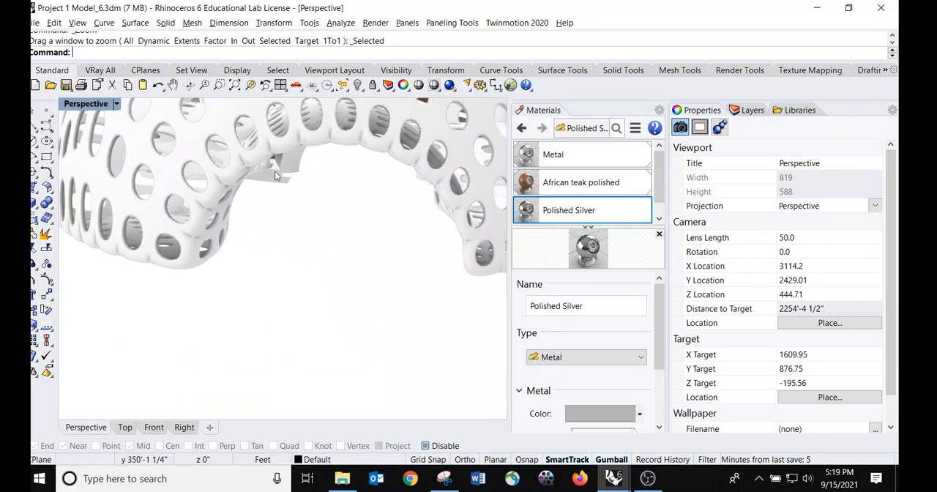
pyautogui.moveTo(283, 200); pyautogui.dragTo(202, 251, button='right')
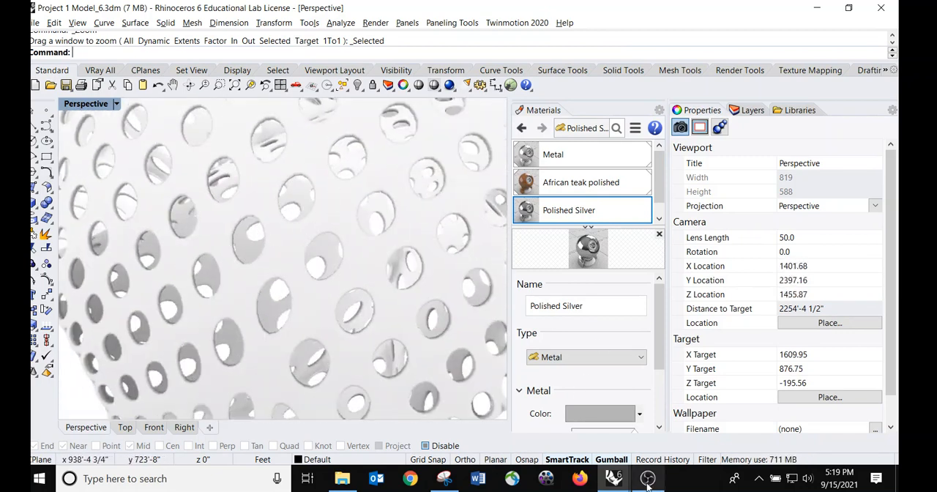